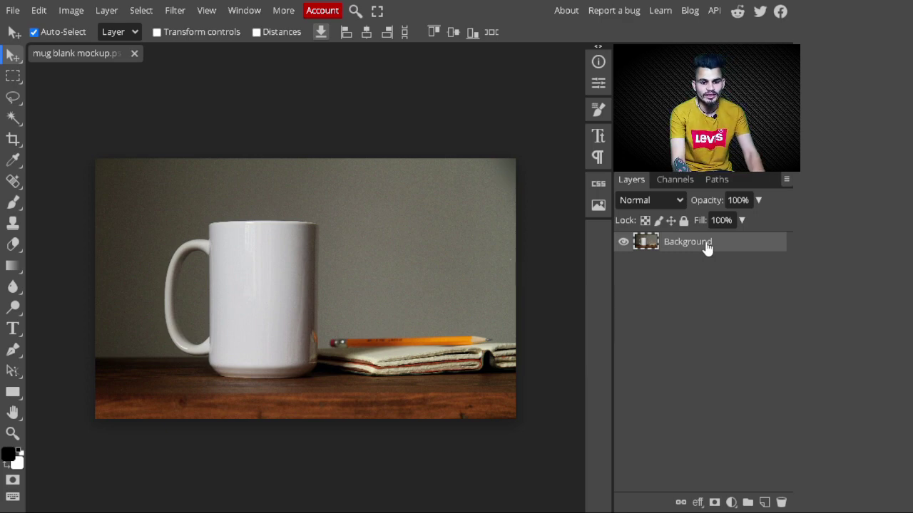
- Duplicate the Background layer and rename the copy "mug mockup"
{"action": "key", "text": "ctrl+j"}
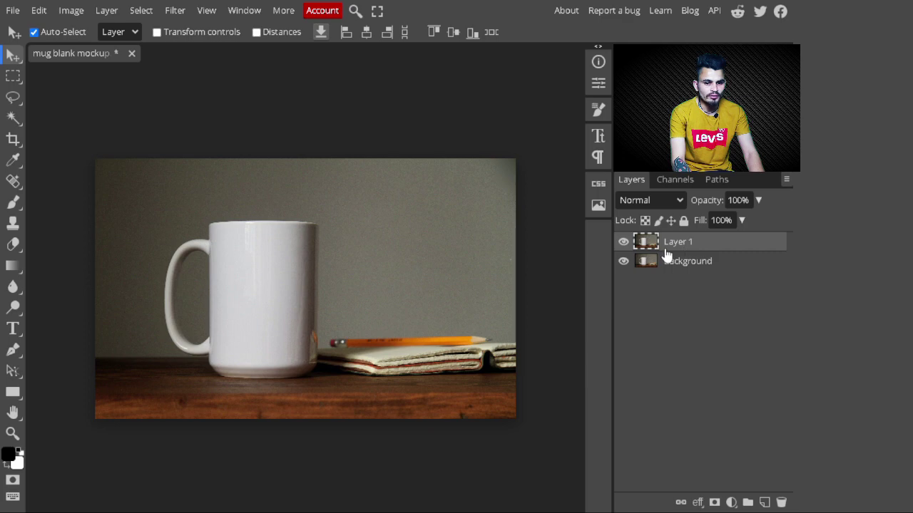
{"action": "double_click", "coordinate": [676, 243]}
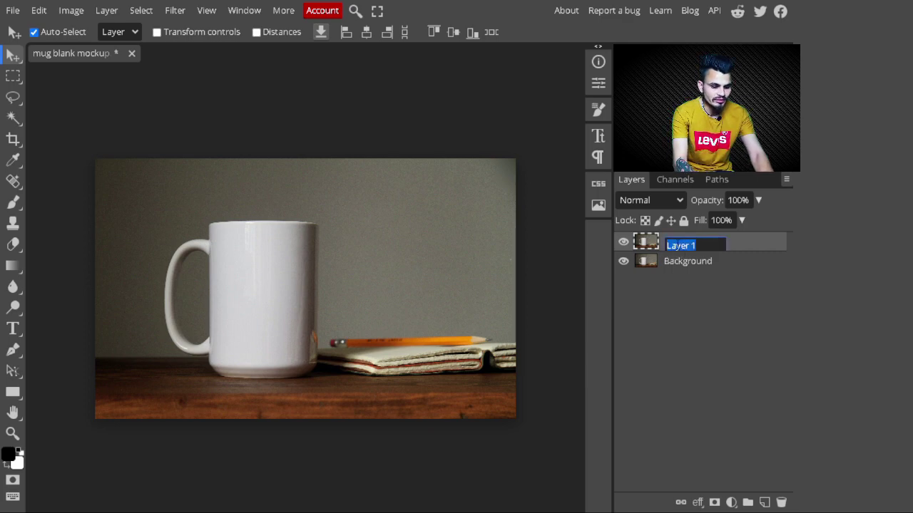
{"action": "type", "text": "mug"}
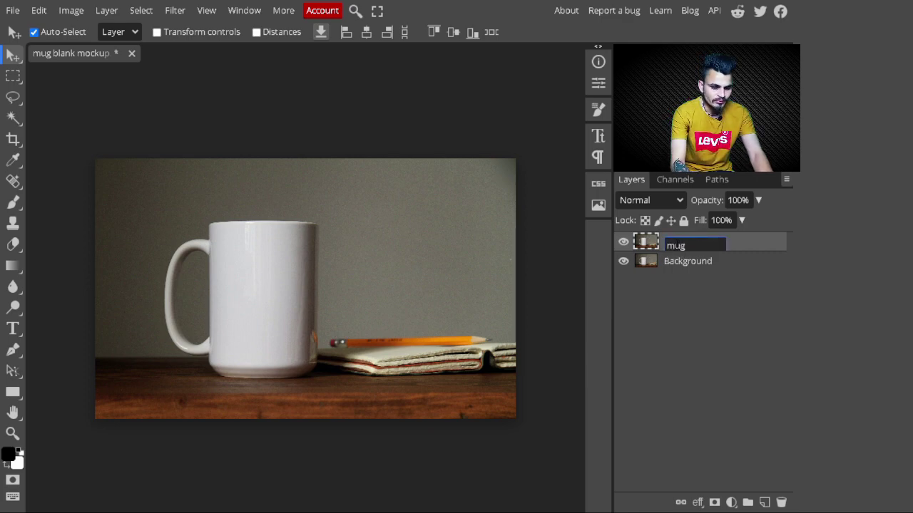
{"action": "type", "text": " mockup"}
{"action": "key", "text": "Return"}
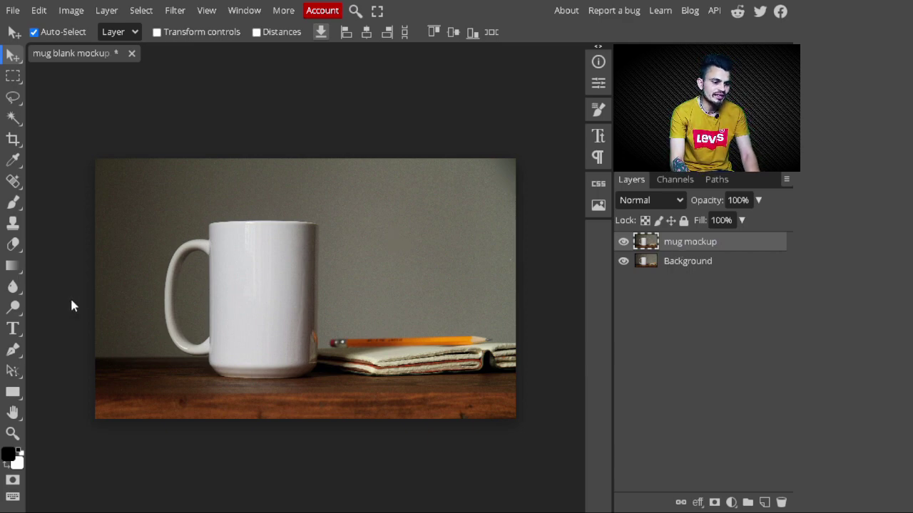
- Draw a rectangle shape covering the whole mug including its handle, and fill it with yellow, about #ebd803
{"action": "left_click", "coordinate": [16, 396]}
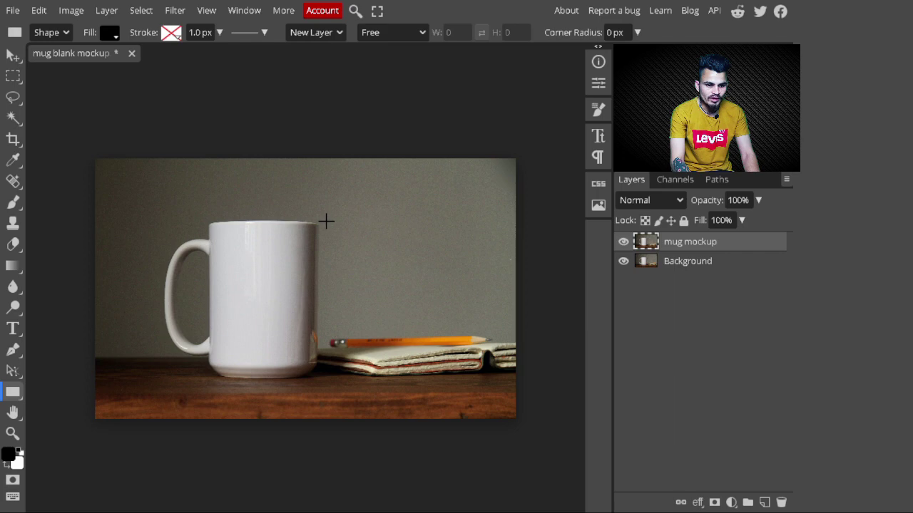
{"action": "left_click_drag", "start_coordinate": [326, 222], "coordinate": [159, 382]}
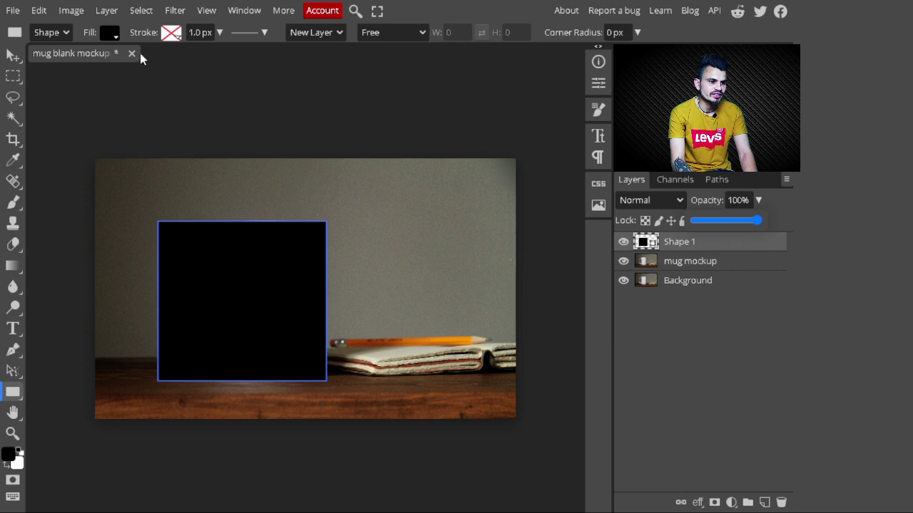
{"action": "left_click", "coordinate": [109, 36]}
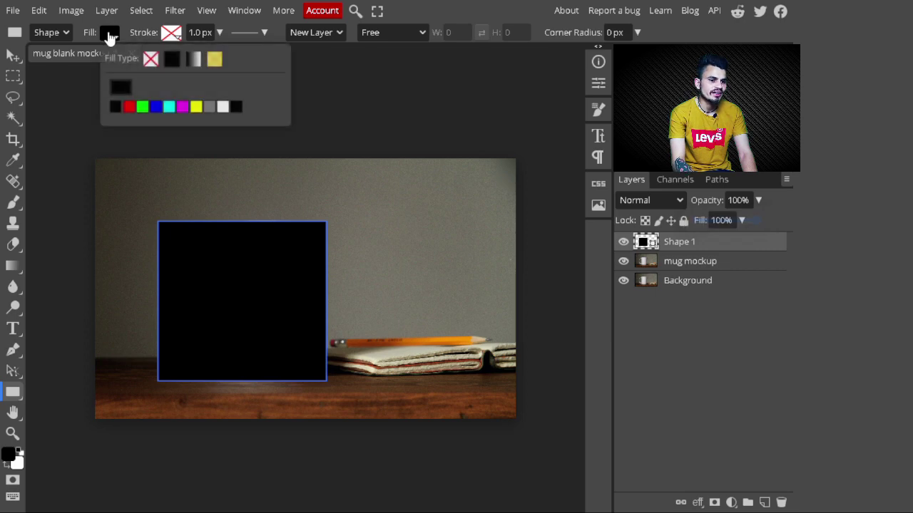
{"action": "left_click", "coordinate": [110, 37]}
{"action": "left_click", "coordinate": [110, 36]}
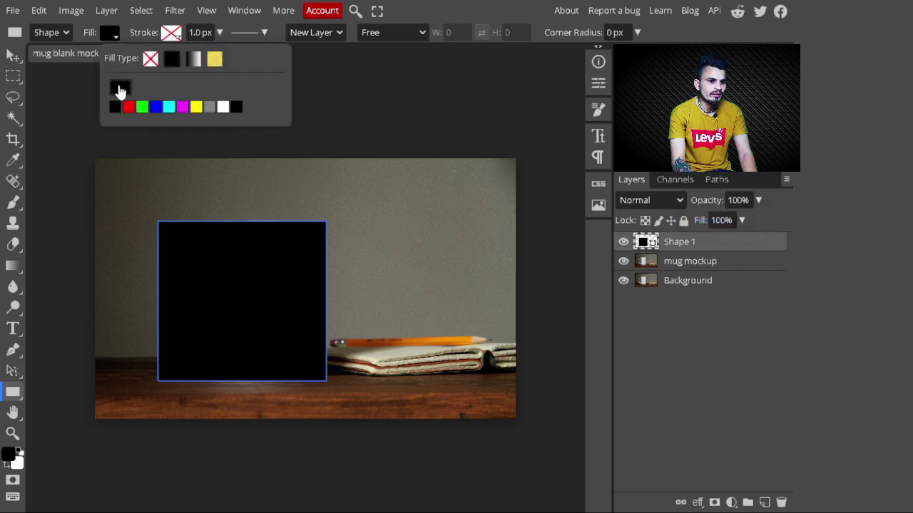
{"action": "left_click", "coordinate": [120, 89]}
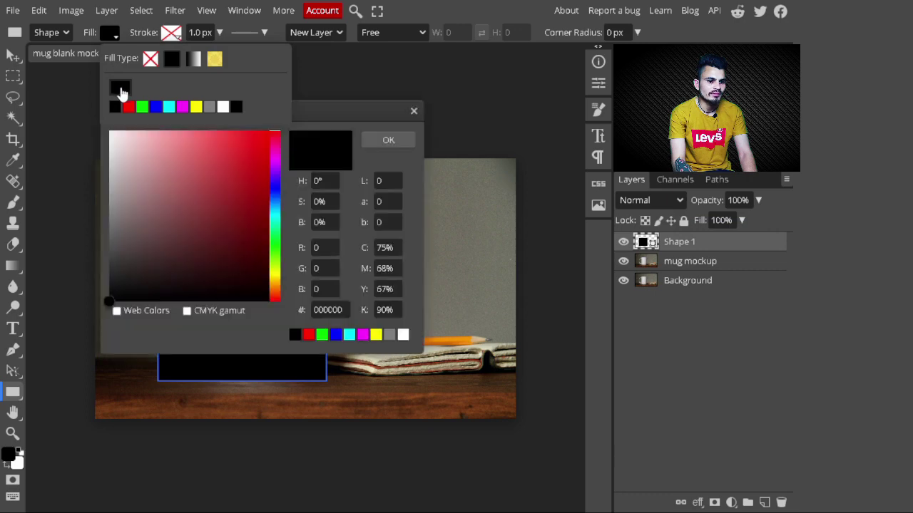
{"action": "left_click", "coordinate": [274, 275]}
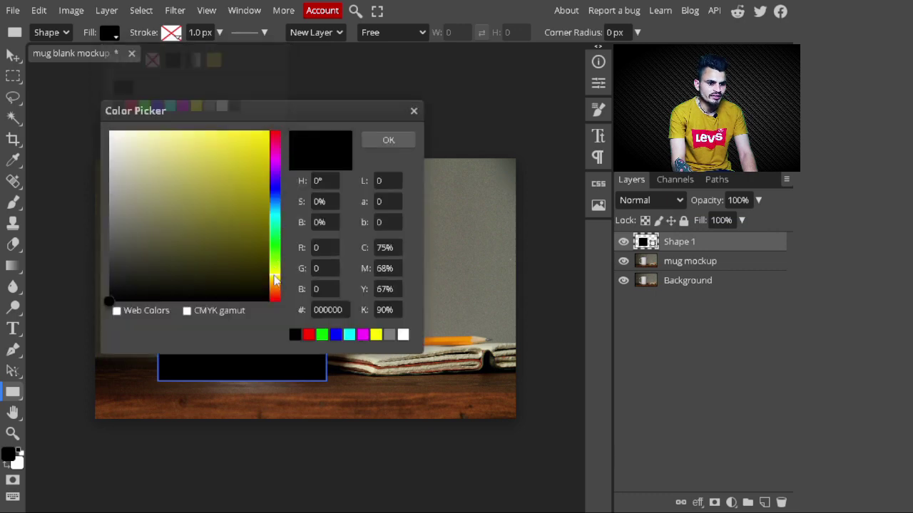
{"action": "left_click", "coordinate": [262, 151]}
{"action": "left_click_drag", "start_coordinate": [262, 150], "coordinate": [266, 145]}
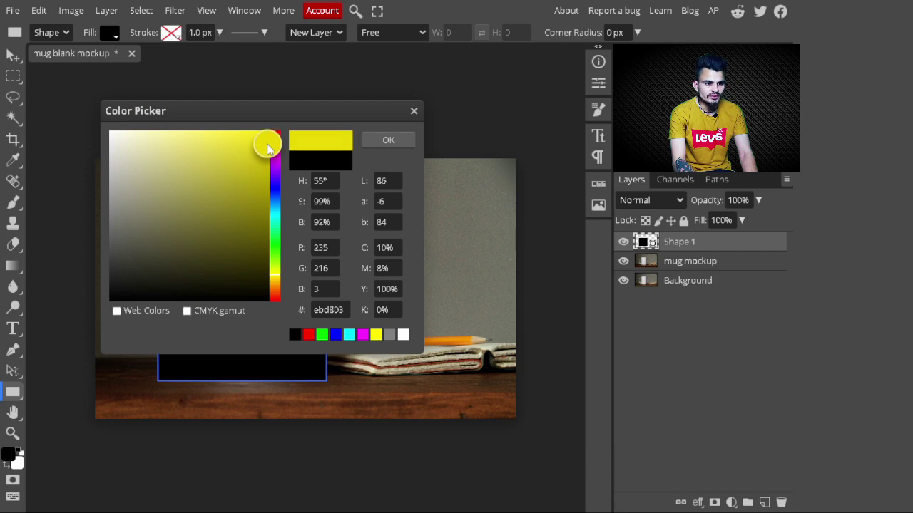
{"action": "left_click", "coordinate": [387, 141]}
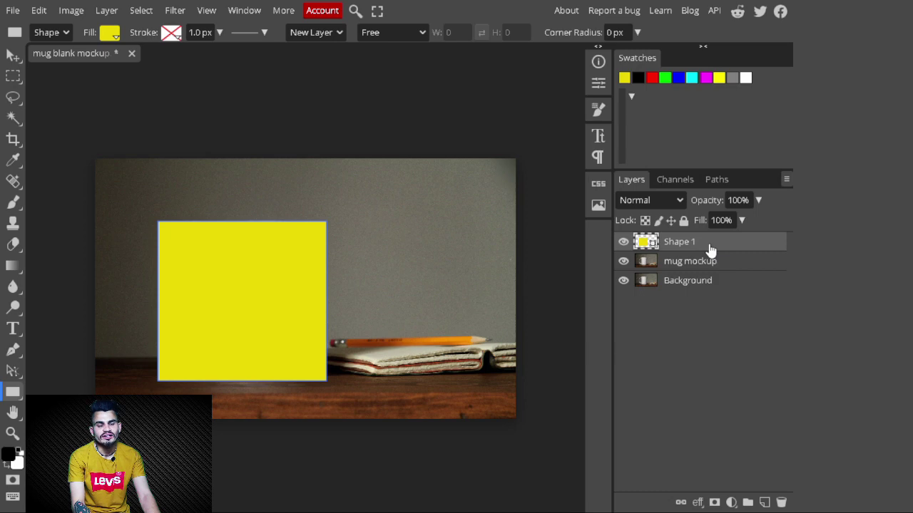
- Convert the yellow rectangle layer to a smart object and rename it "mug color"
{"action": "right_click", "coordinate": [698, 246]}
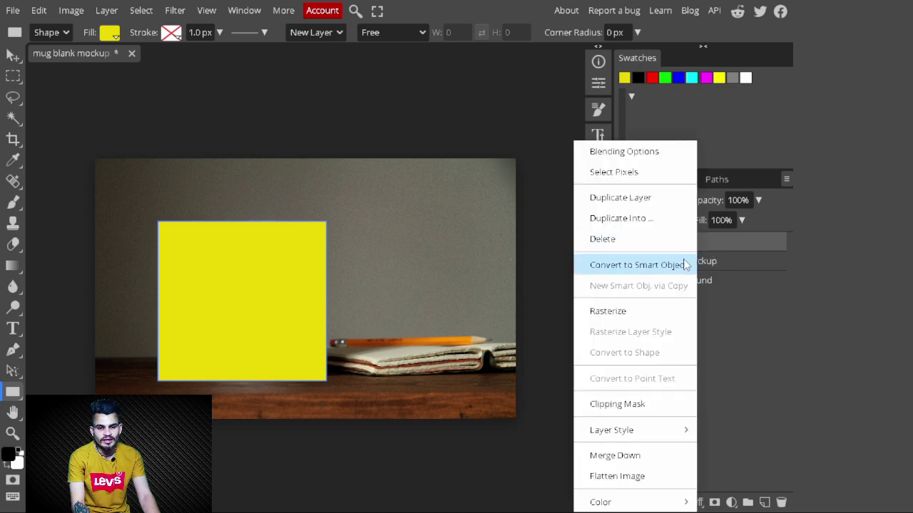
{"action": "left_click", "coordinate": [638, 265]}
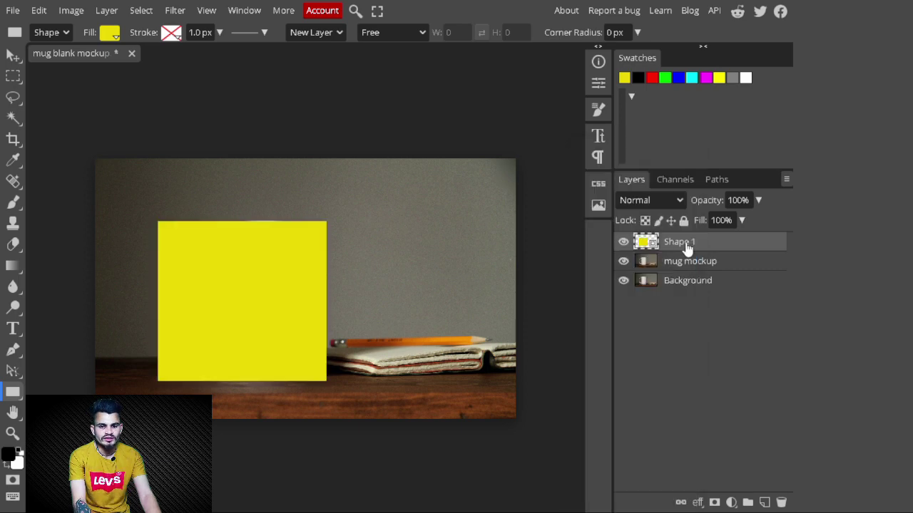
{"action": "double_click", "coordinate": [687, 246]}
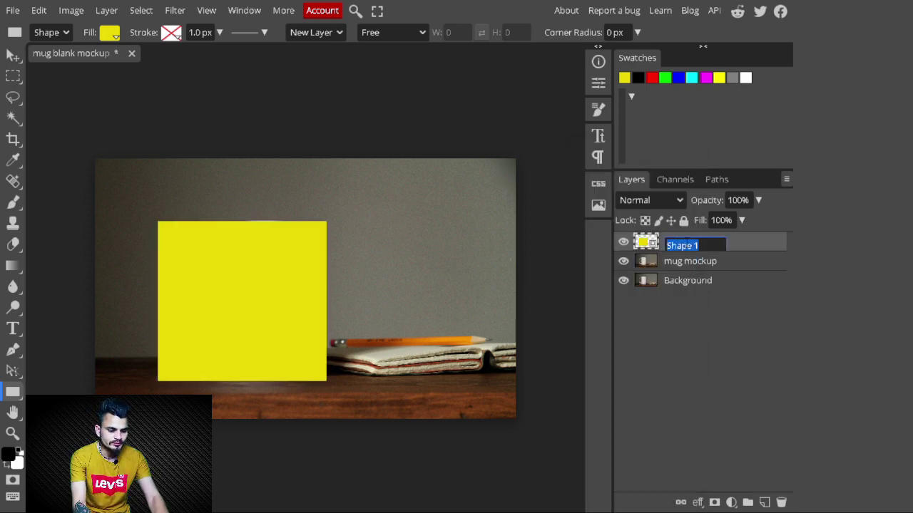
{"action": "type", "text": "mug color"}
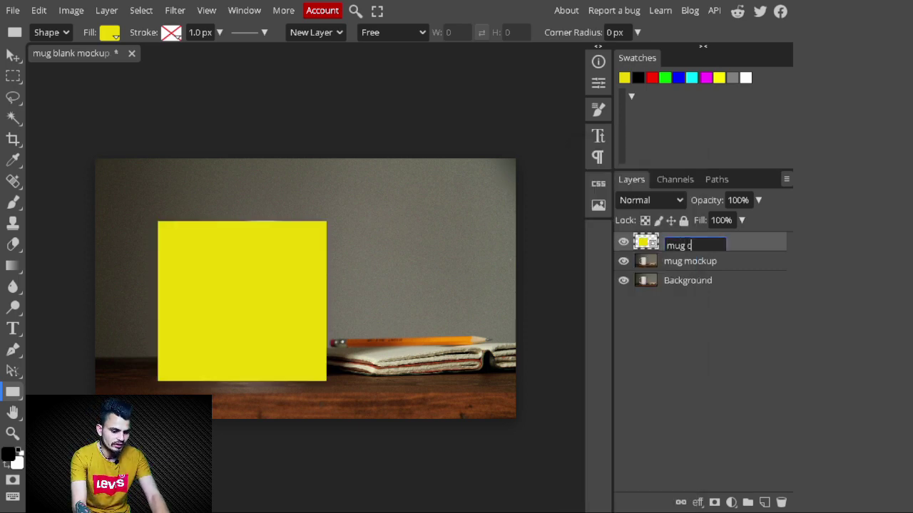
{"action": "key", "text": "Return"}
- Add 150 px text near the yellow rectangle's upper edge, reading "TODAY'S / GOOD MOOD / IS SPONSORED / BY COFFEE" on four lines
{"action": "key", "text": "t"}
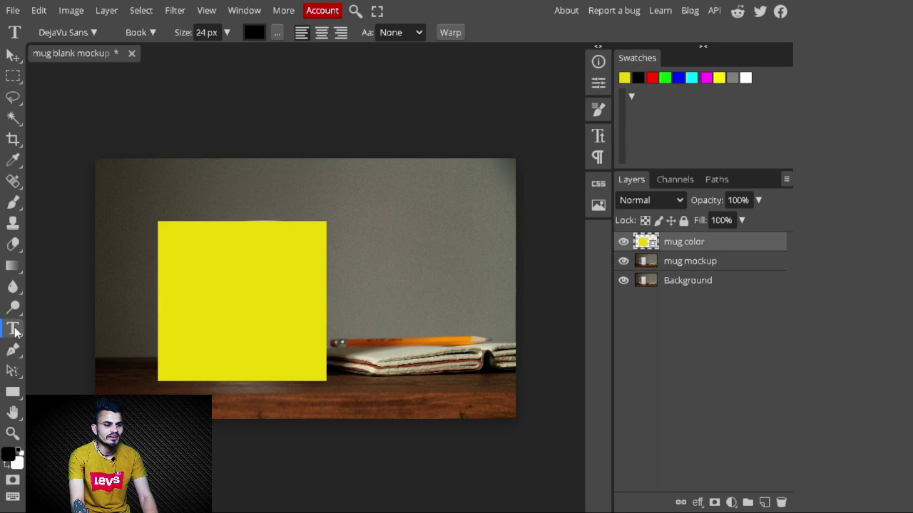
{"action": "left_click", "coordinate": [201, 251]}
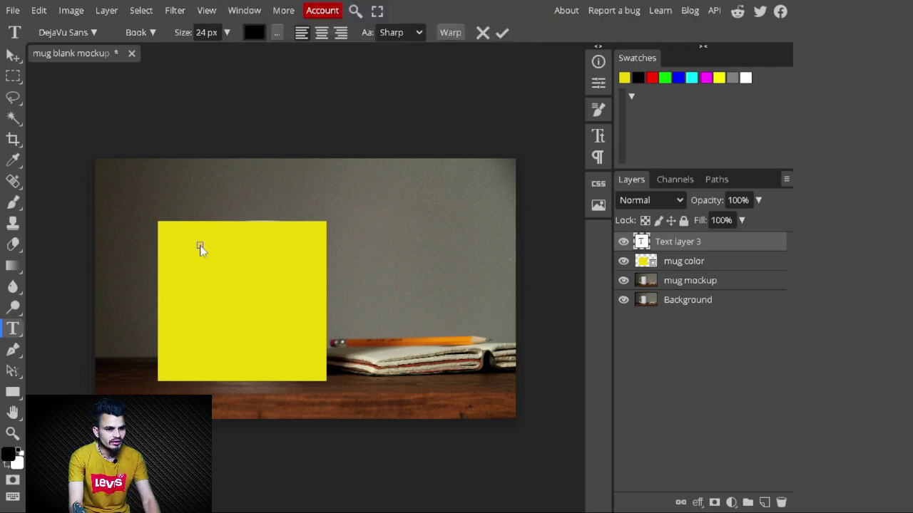
{"action": "left_click", "coordinate": [227, 33]}
{"action": "left_click_drag", "start_coordinate": [212, 59], "coordinate": [219, 59]}
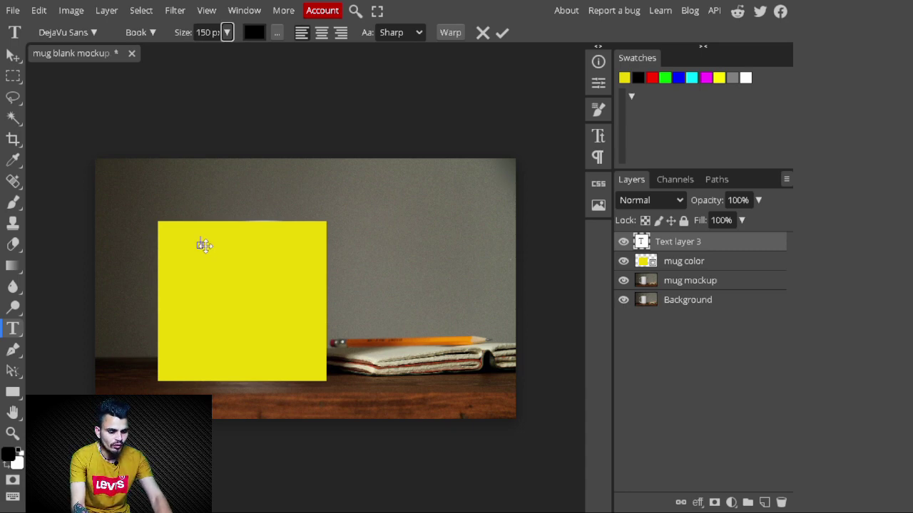
{"action": "left_click", "coordinate": [199, 243]}
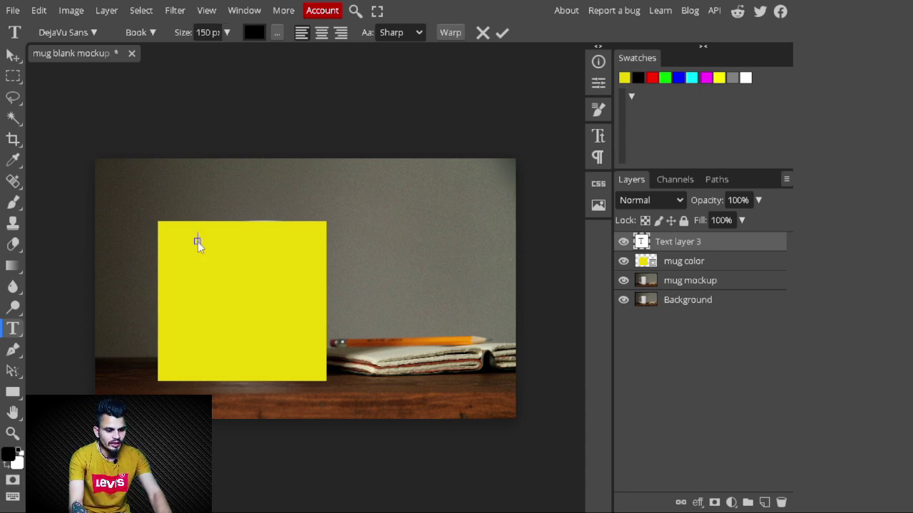
{"action": "type", "text": "TO"}
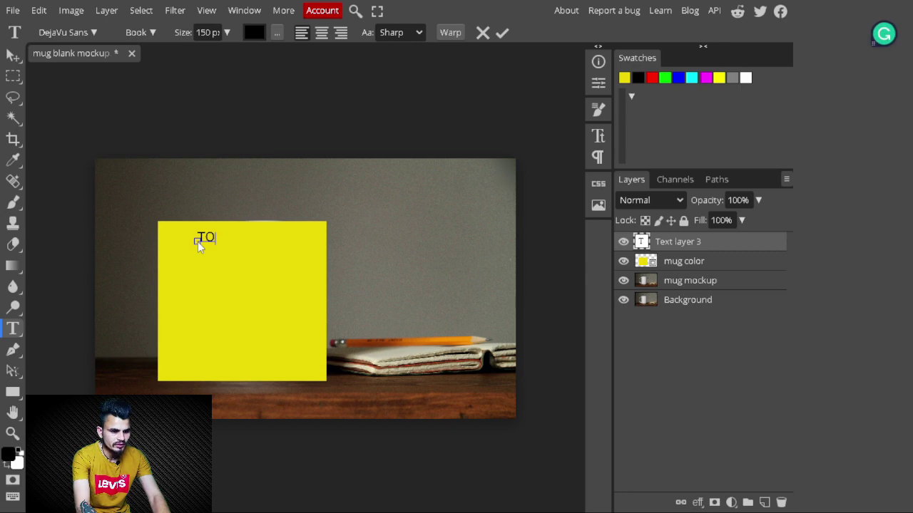
{"action": "type", "text": "DAY"}
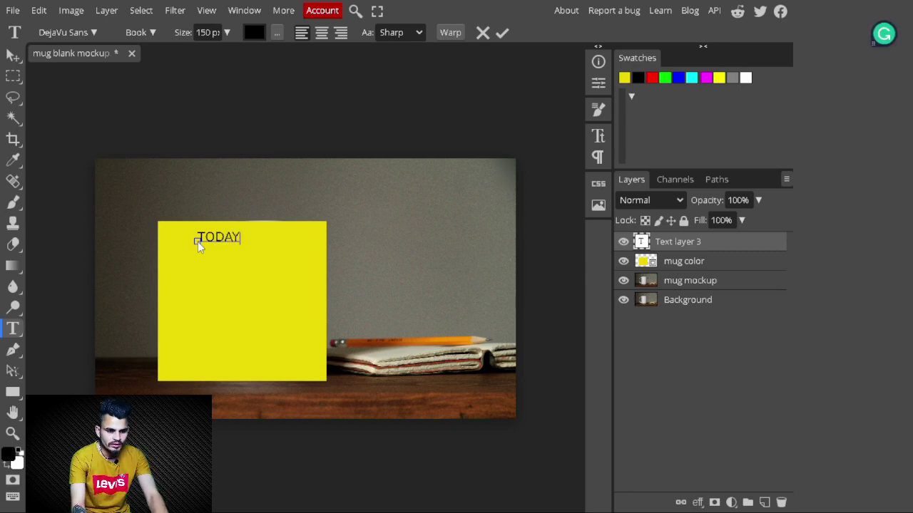
{"action": "type", "text": "'S"}
{"action": "key", "text": "Return"}
{"action": "type", "text": "GOOD MOOD"}
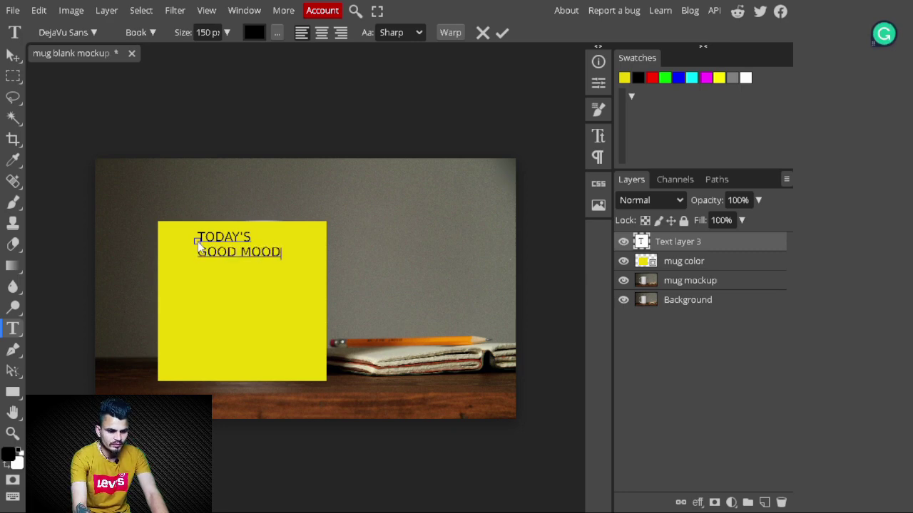
{"action": "key", "text": "Return"}
{"action": "type", "text": "IS SPONSORE"}
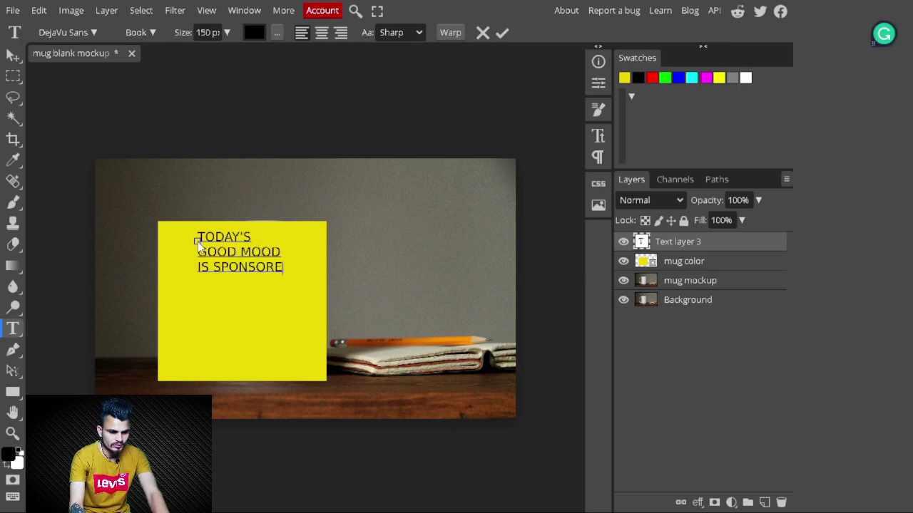
{"action": "type", "text": "D"}
{"action": "key", "text": "Return"}
{"action": "type", "text": "BY COFFEE"}
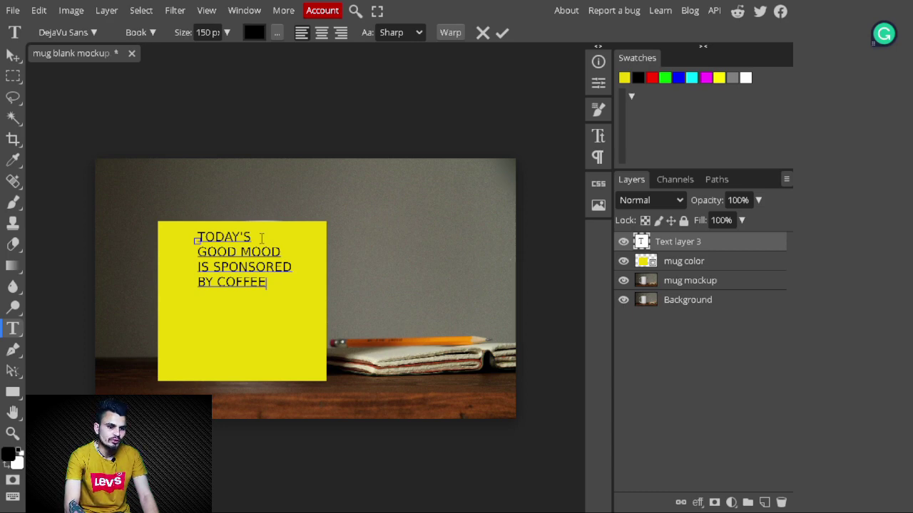
- Set the font of the "TODAY'S" line to District
{"action": "left_click_drag", "start_coordinate": [262, 237], "coordinate": [199, 229]}
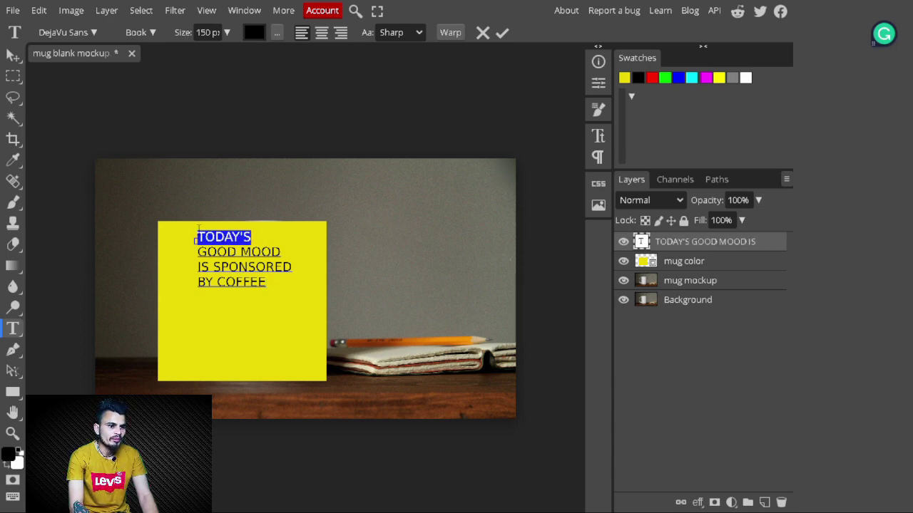
{"action": "left_click", "coordinate": [68, 32]}
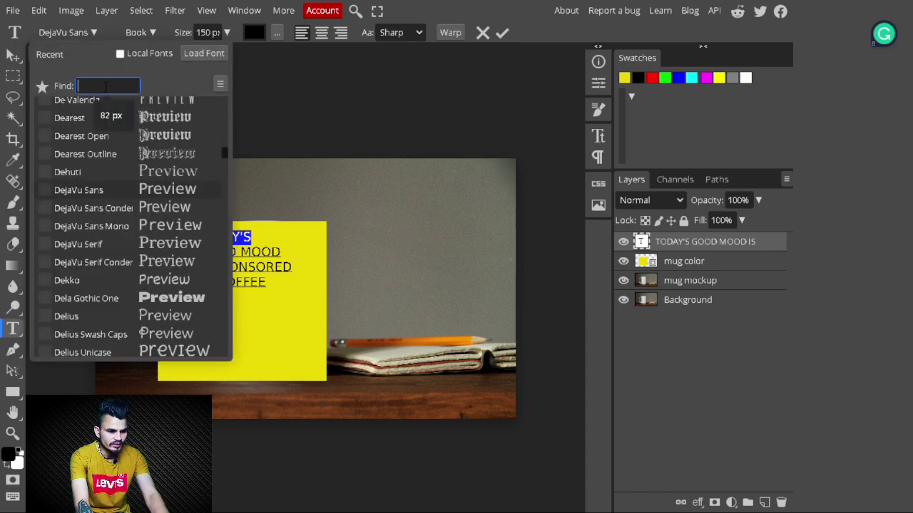
{"action": "type", "text": "DISTRIC"}
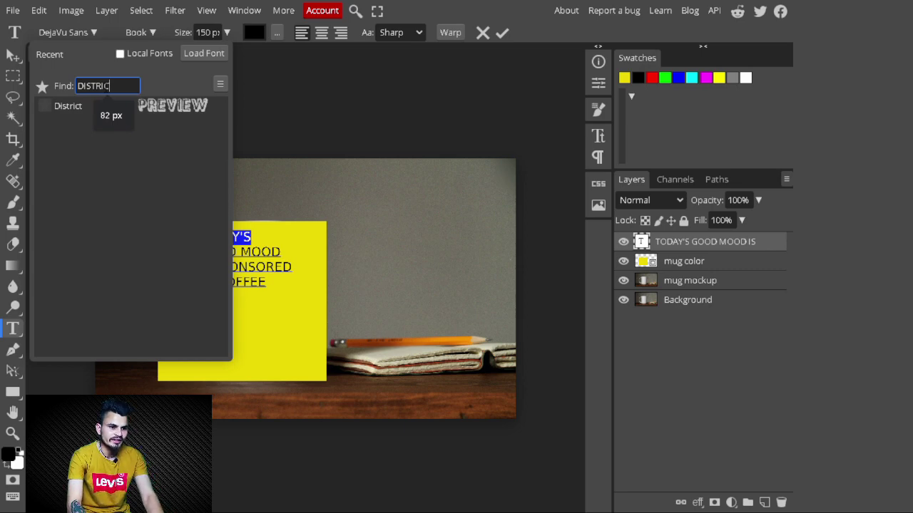
{"action": "type", "text": "T"}
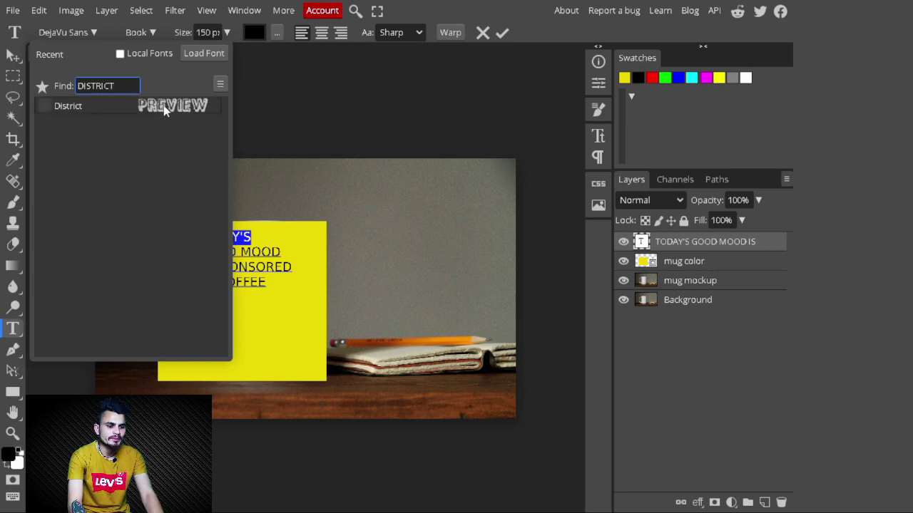
{"action": "left_click", "coordinate": [164, 106]}
- Set the font of the "GOOD MOOD" and "IS SPONSORED" lines to Duplexide
{"action": "left_click_drag", "start_coordinate": [292, 267], "coordinate": [196, 251]}
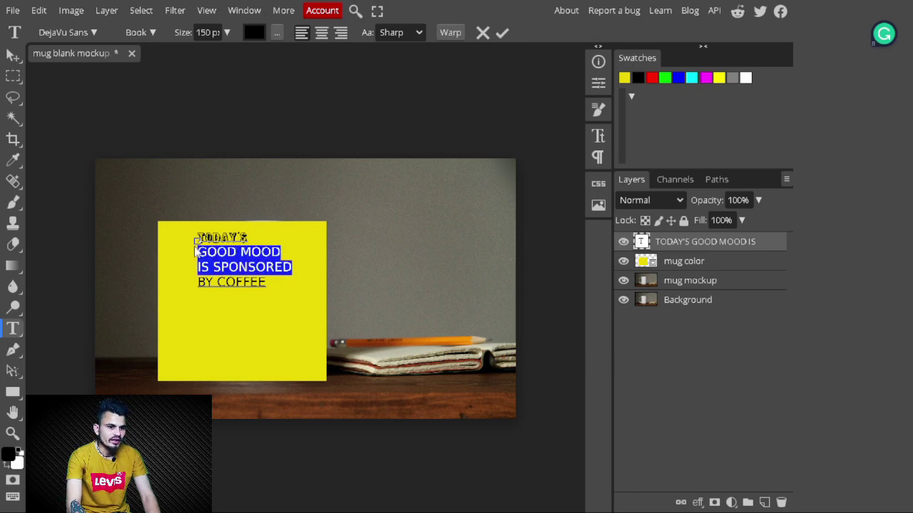
{"action": "left_click", "coordinate": [93, 32]}
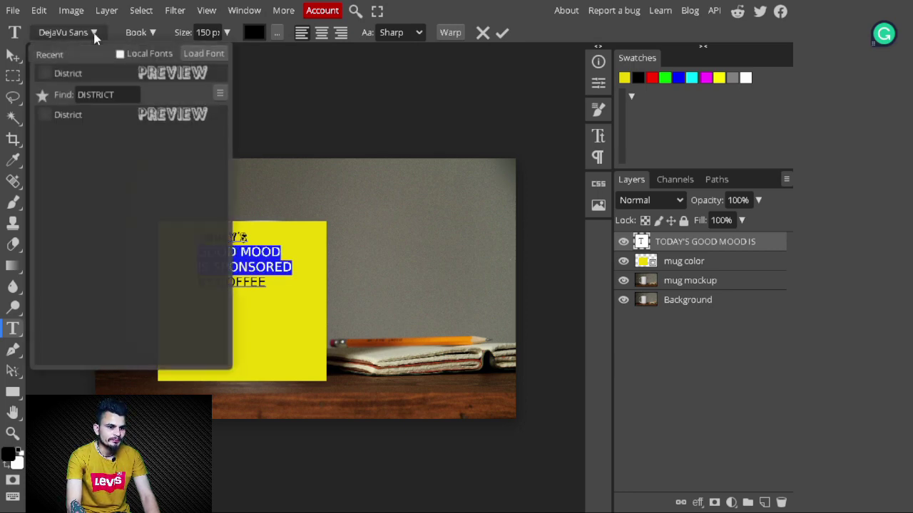
{"action": "left_click", "coordinate": [121, 94]}
{"action": "type", "text": "DI"}
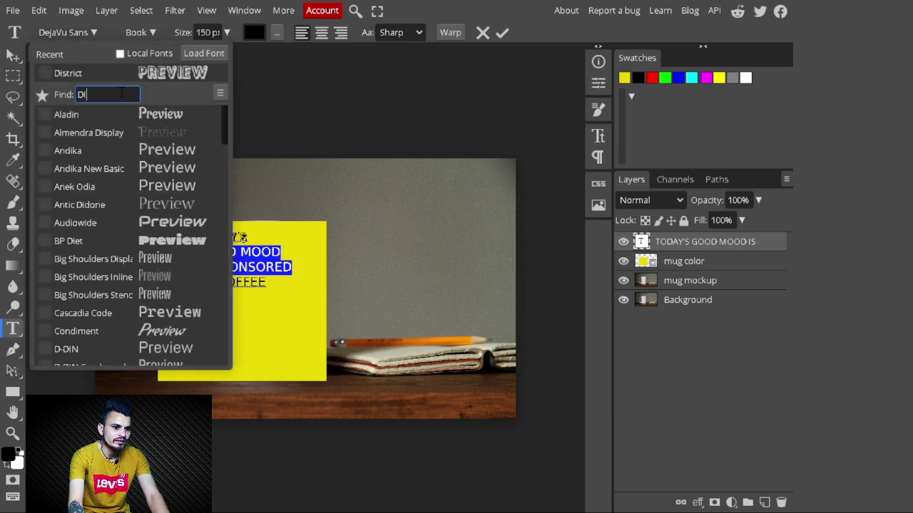
{"action": "key", "text": "BackSpace"}
{"action": "type", "text": "dup"}
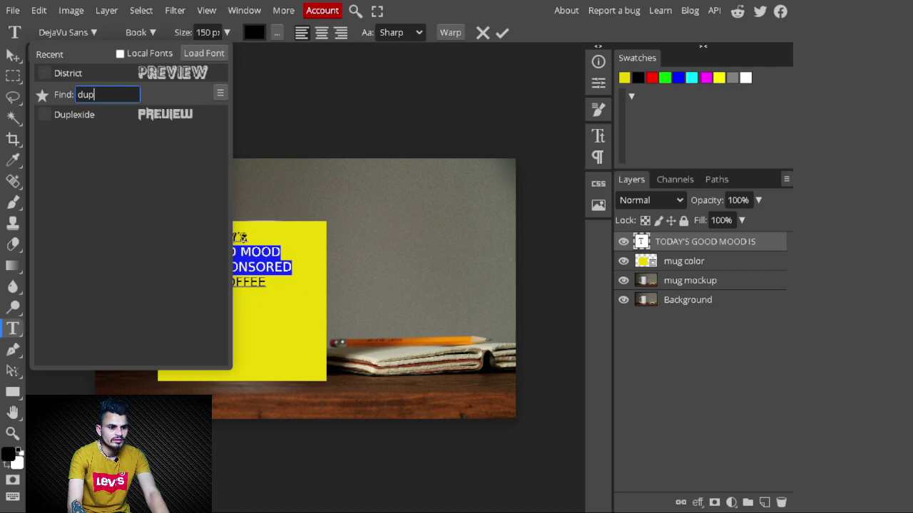
{"action": "key", "text": "Return"}
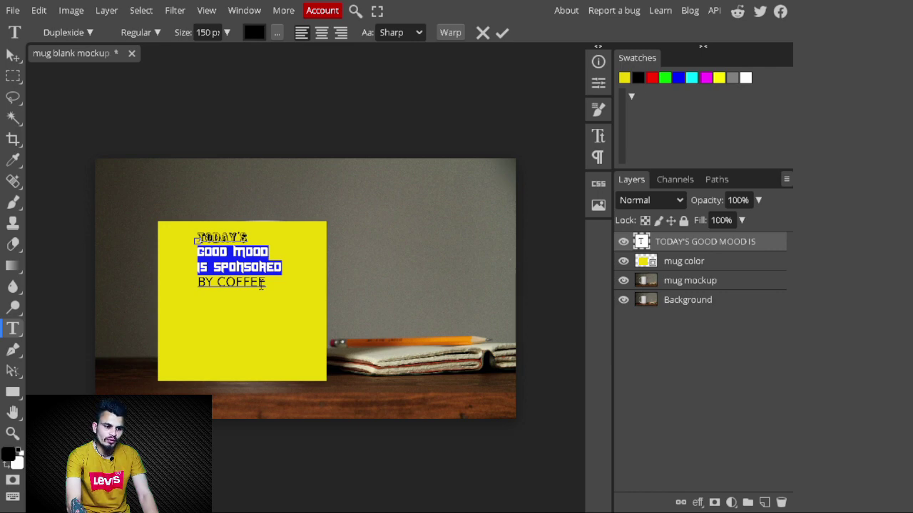
- Set the font of the "BY COFFEE" line to Destroy
{"action": "left_click_drag", "start_coordinate": [265, 283], "coordinate": [197, 283]}
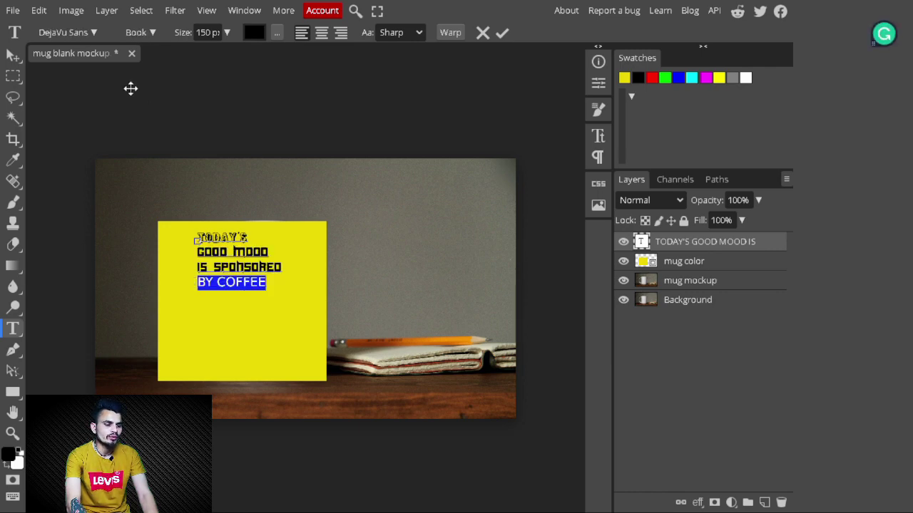
{"action": "left_click", "coordinate": [93, 32]}
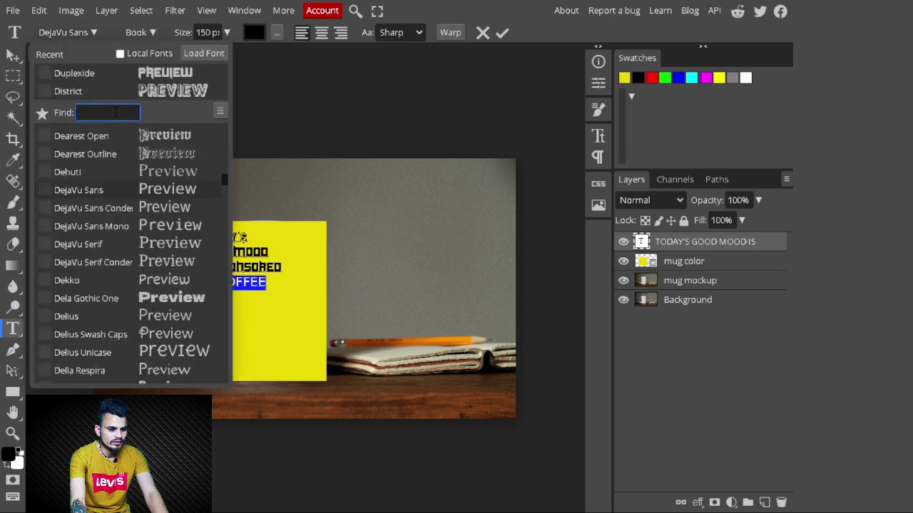
{"action": "type", "text": "dest"}
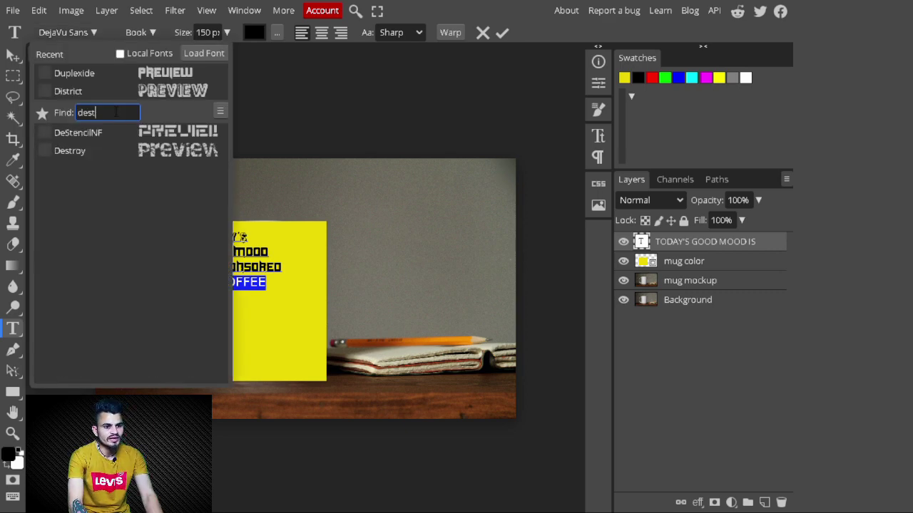
{"action": "left_click", "coordinate": [157, 150]}
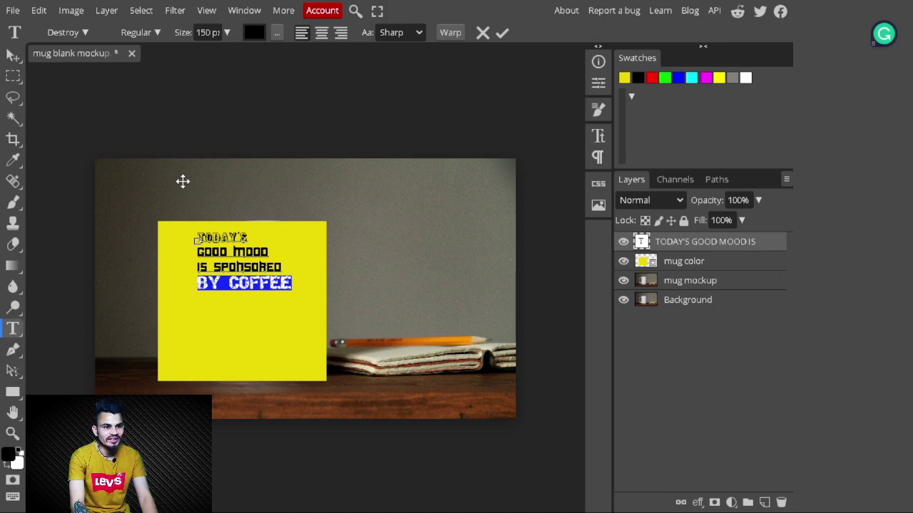
- Color all four slogan lines white (ffffff) and move the text slightly lower on the yellow rectangle
{"action": "key", "text": "ctrl+a"}
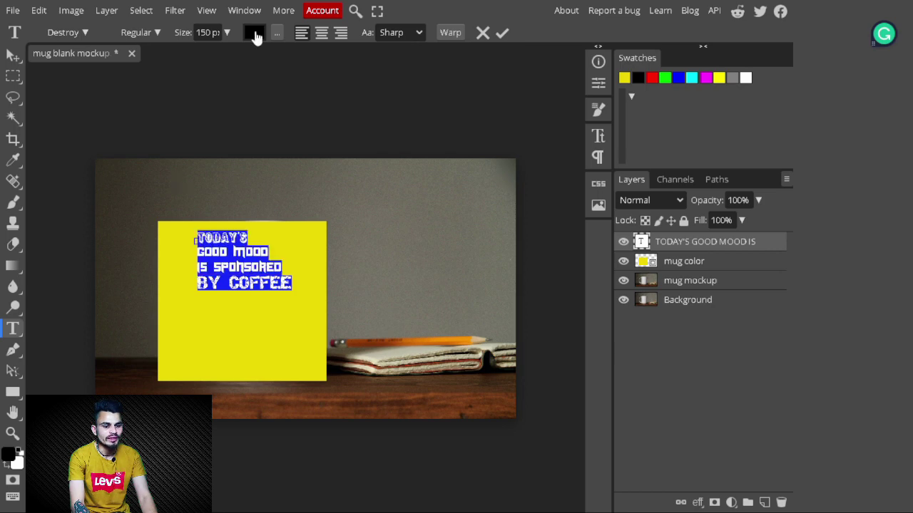
{"action": "left_click", "coordinate": [254, 33]}
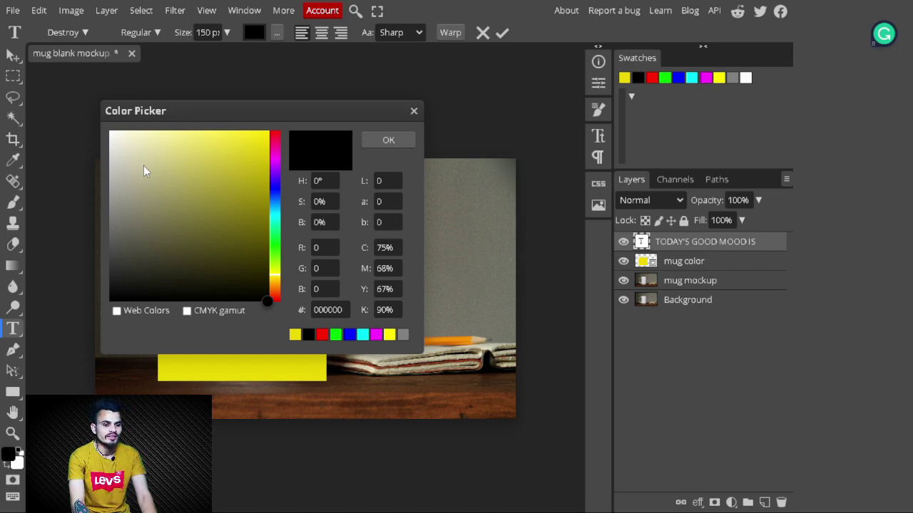
{"action": "left_click", "coordinate": [109, 131]}
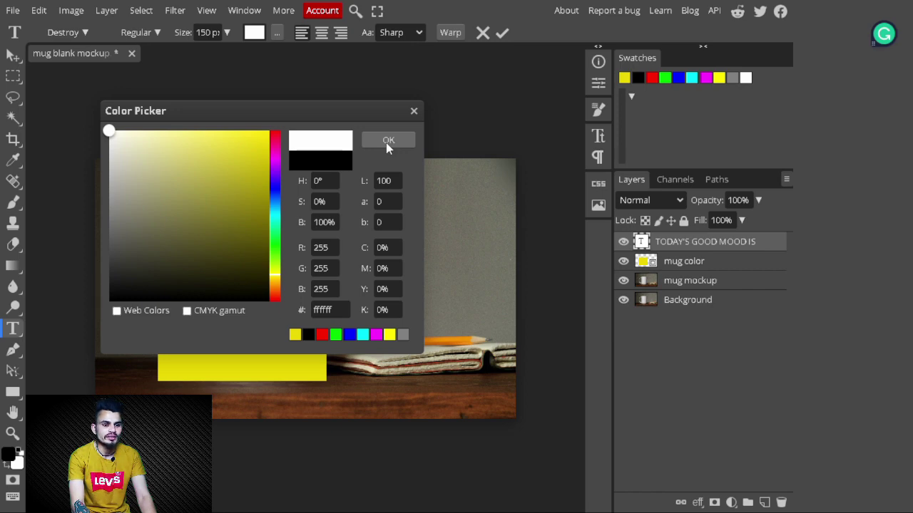
{"action": "left_click", "coordinate": [385, 142]}
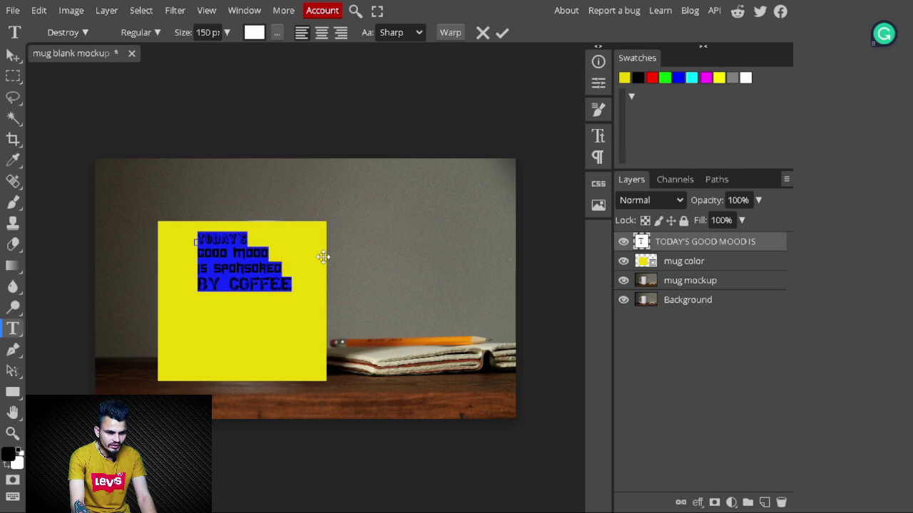
{"action": "left_click_drag", "start_coordinate": [323, 257], "coordinate": [323, 265]}
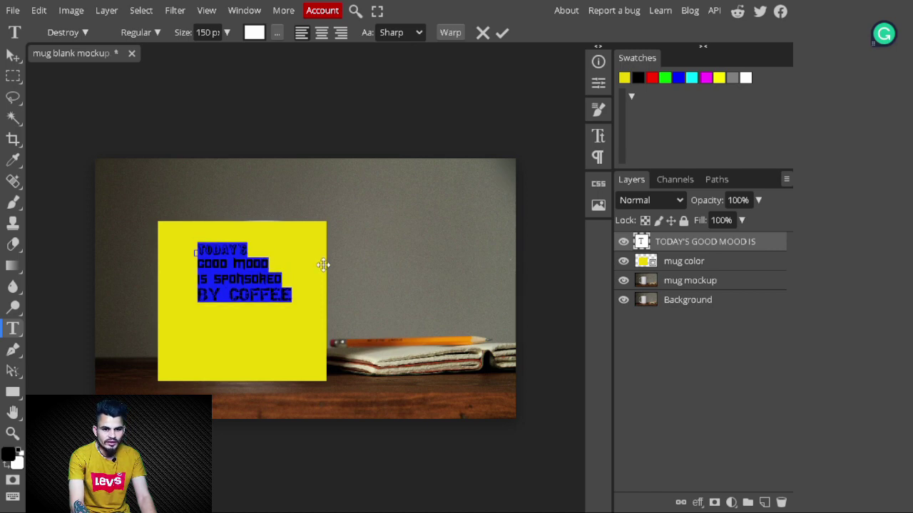
{"action": "left_click", "coordinate": [702, 262]}
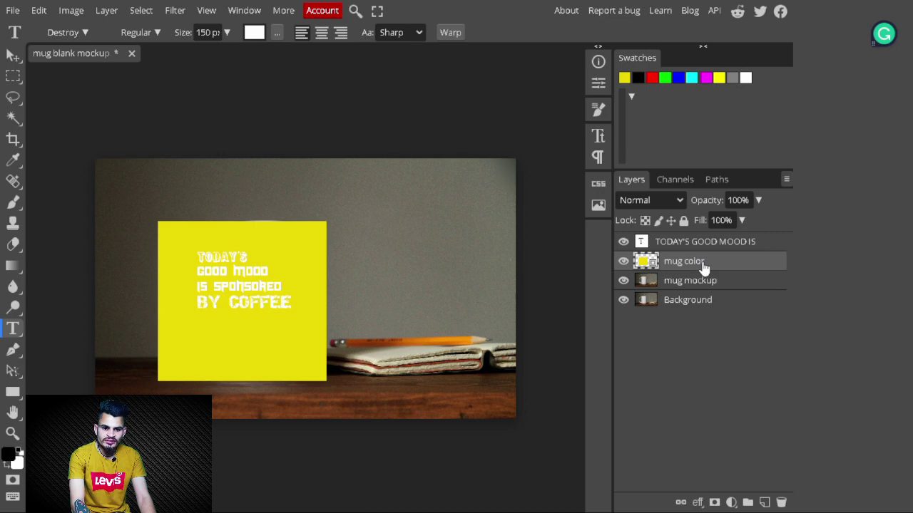
- Hide the slogan and "mug color" layers, and quick-select the whole mug with its handle on the "mug mockup" layer
{"action": "left_click_drag", "start_coordinate": [623, 242], "coordinate": [623, 261]}
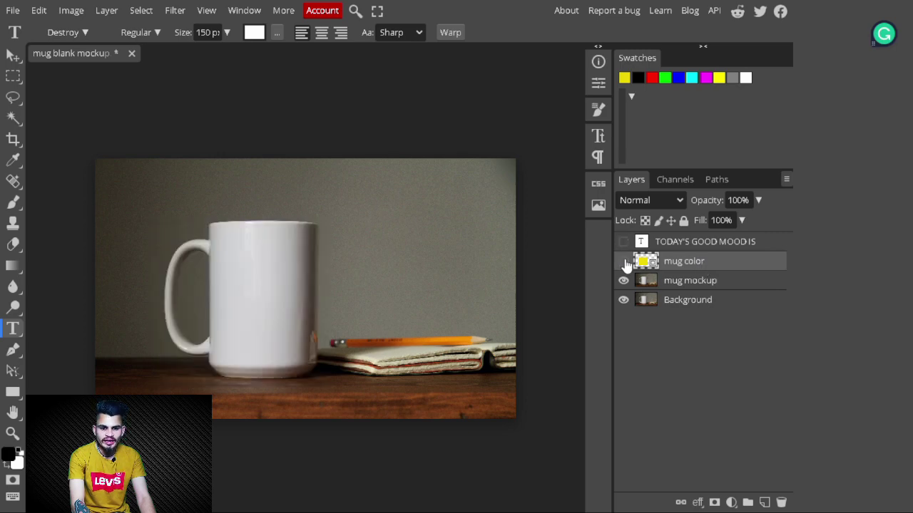
{"action": "left_click", "coordinate": [689, 283]}
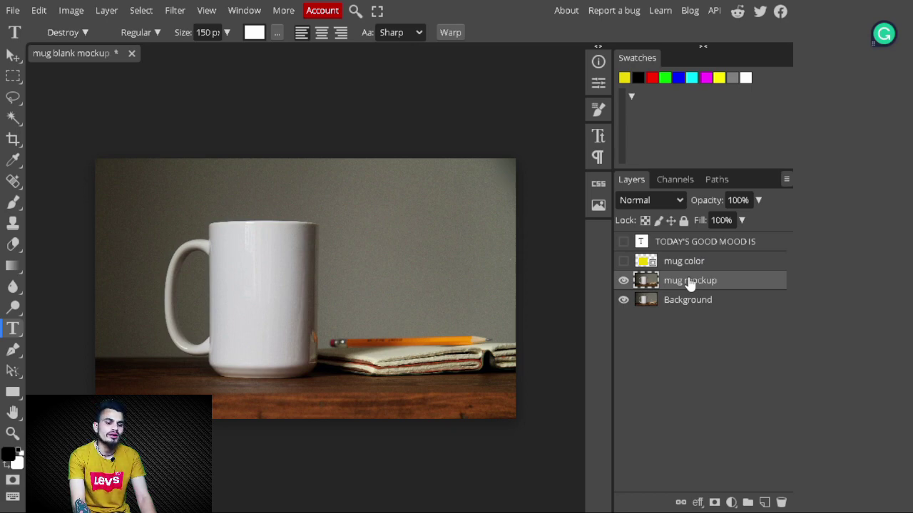
{"action": "left_click", "coordinate": [13, 120]}
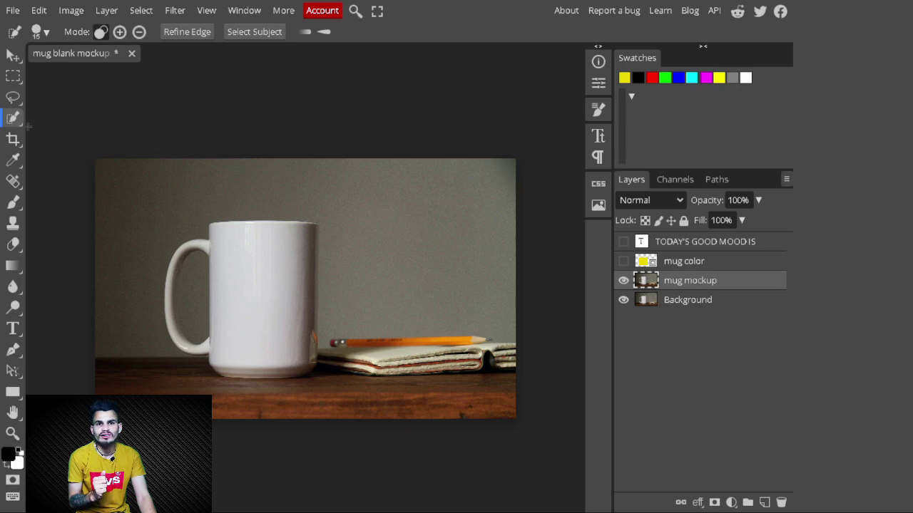
{"action": "left_click", "coordinate": [377, 10]}
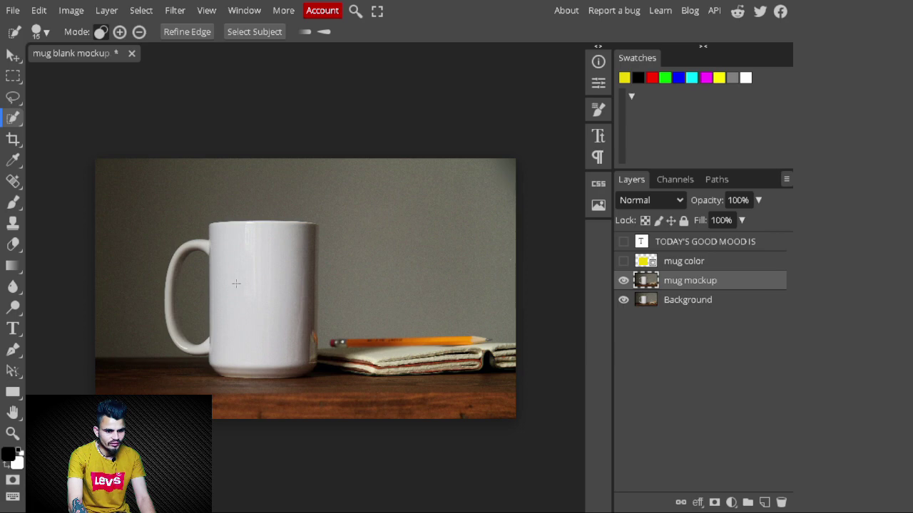
{"action": "left_click", "coordinate": [236, 284]}
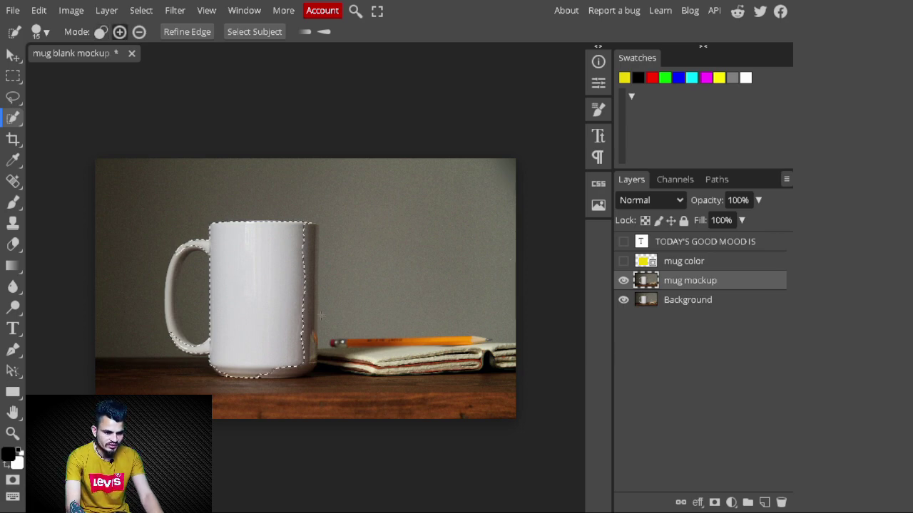
{"action": "mouse_move", "coordinate": [312, 320]}
{"action": "left_mouse_down"}
{"action": "mouse_move", "coordinate": [313, 395]}
{"action": "mouse_move", "coordinate": [288, 395]}
{"action": "mouse_move", "coordinate": [339, 344]}
{"action": "left_mouse_up"}
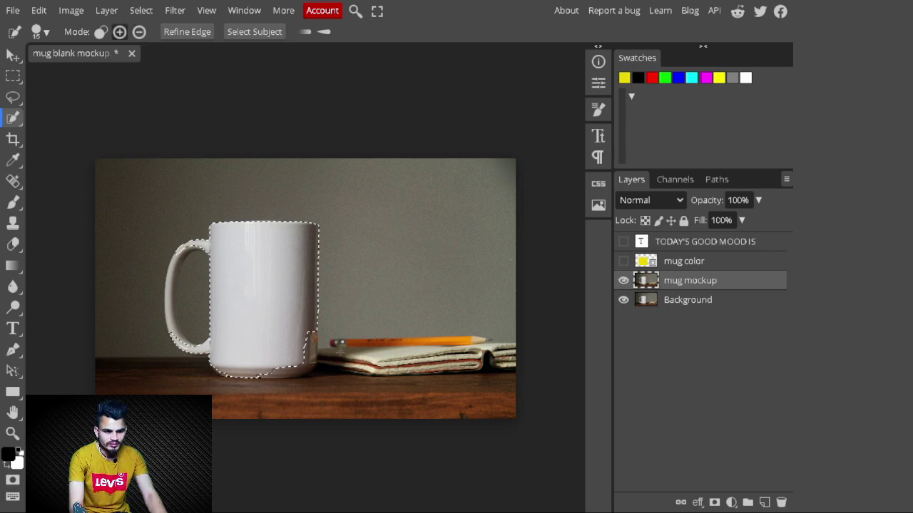
{"action": "left_click", "coordinate": [312, 344]}
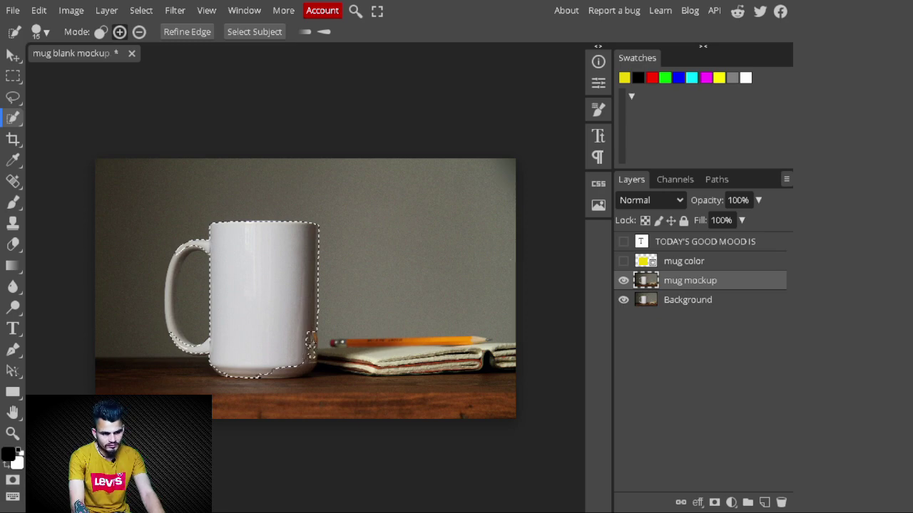
{"action": "mouse_move", "coordinate": [312, 341]}
{"action": "left_mouse_down"}
{"action": "mouse_move", "coordinate": [310, 286]}
{"action": "mouse_move", "coordinate": [298, 299]}
{"action": "left_mouse_up"}
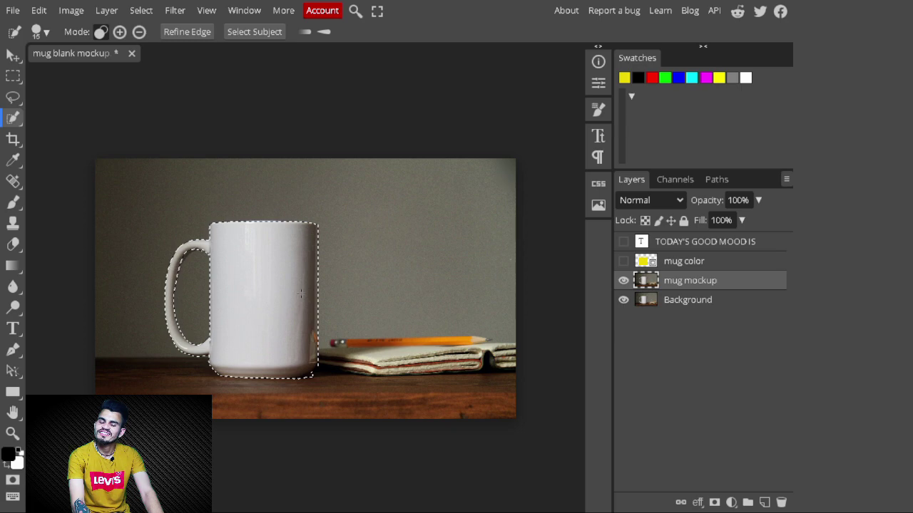
- Show the "mug color" and slogan layers again and mask the "mug color" layer to the mug selection
{"action": "left_click", "coordinate": [624, 261]}
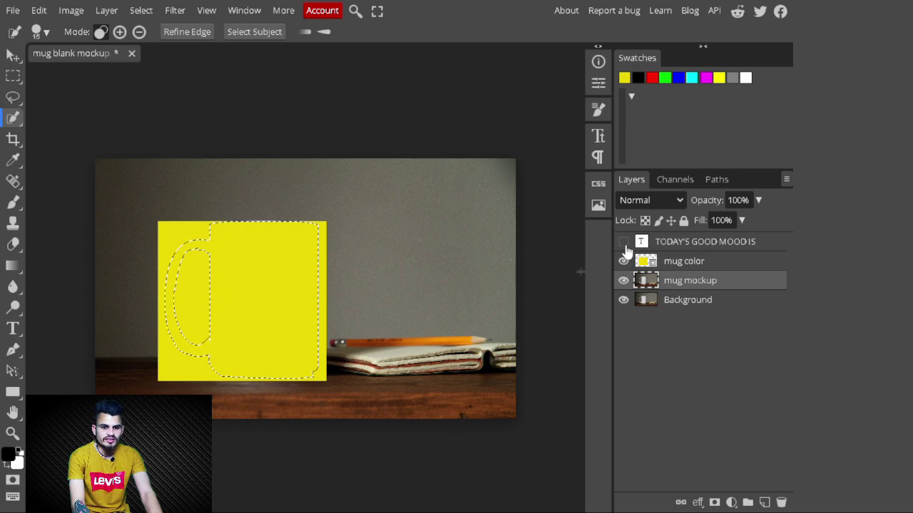
{"action": "left_click", "coordinate": [624, 242]}
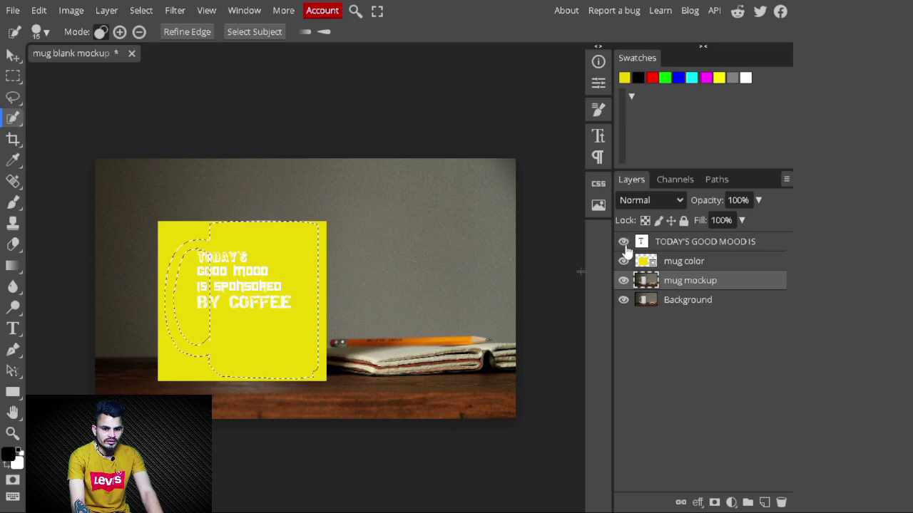
{"action": "left_click", "coordinate": [706, 264]}
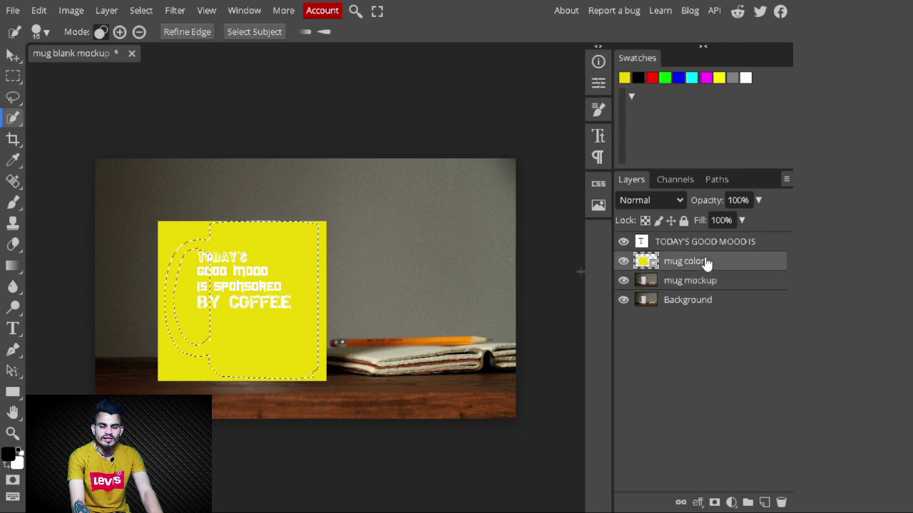
{"action": "left_click", "coordinate": [714, 504]}
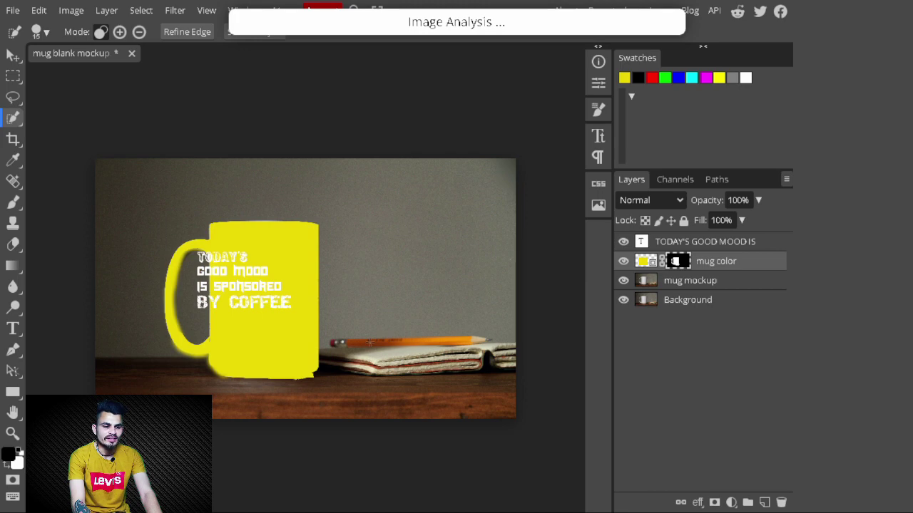
{"action": "left_click", "coordinate": [699, 261]}
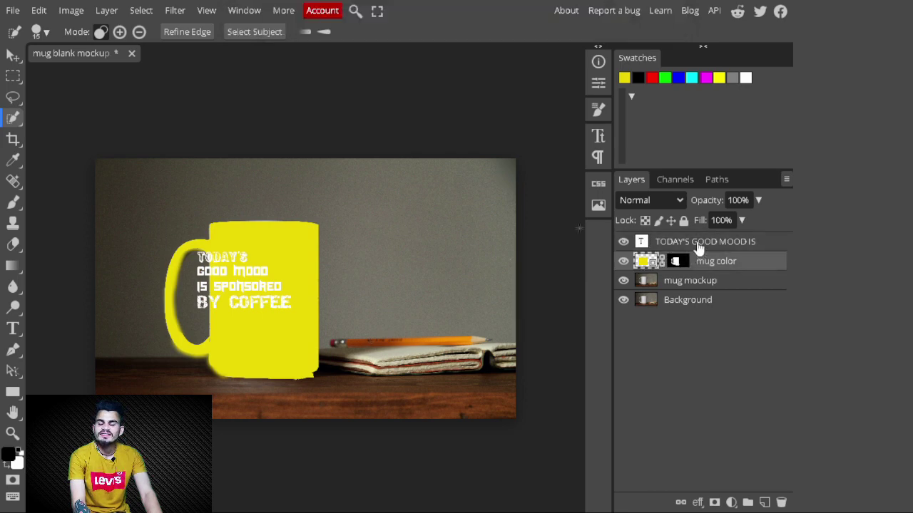
- Turn on transform controls for the Move tool and move the slogan text onto the mug's body, clear of the handle
{"action": "left_click", "coordinate": [699, 243]}
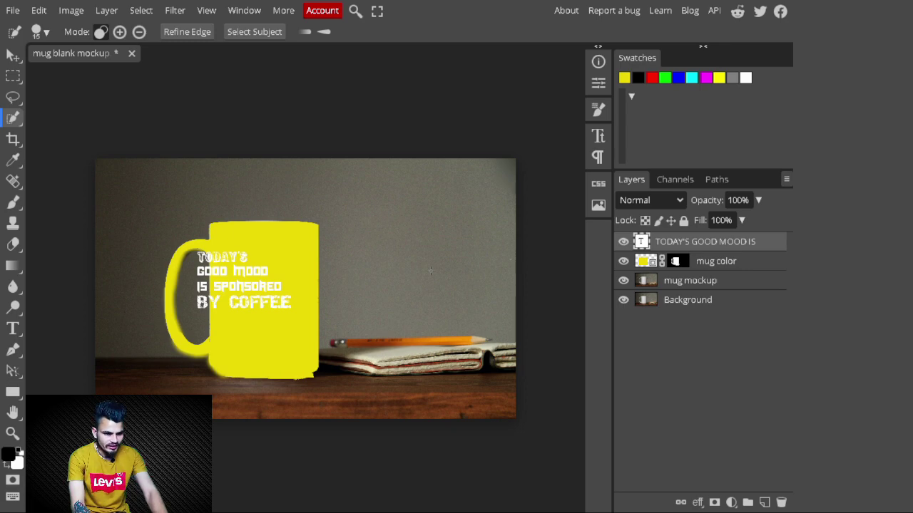
{"action": "key", "text": "v"}
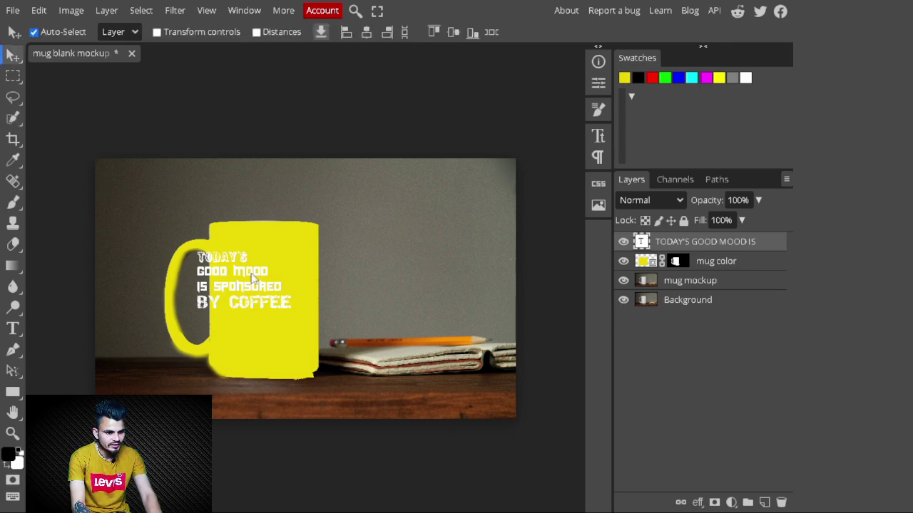
{"action": "left_click", "coordinate": [157, 32]}
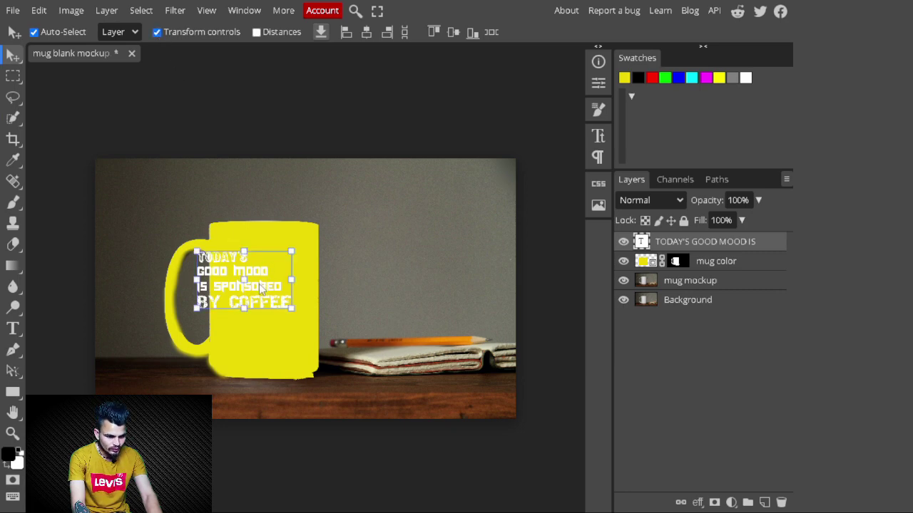
{"action": "left_click_drag", "start_coordinate": [260, 285], "coordinate": [279, 300]}
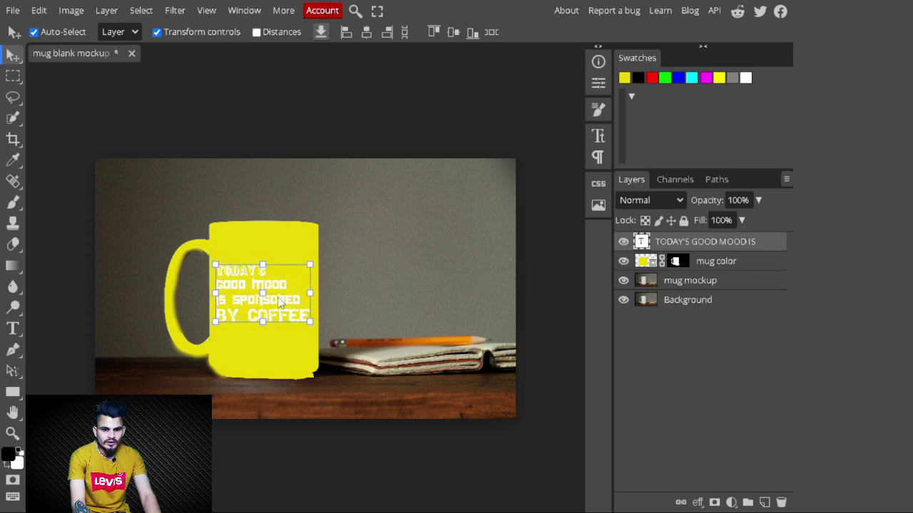
- Set the blend mode of the "mug color" layer to Multiply
{"action": "left_click", "coordinate": [730, 262]}
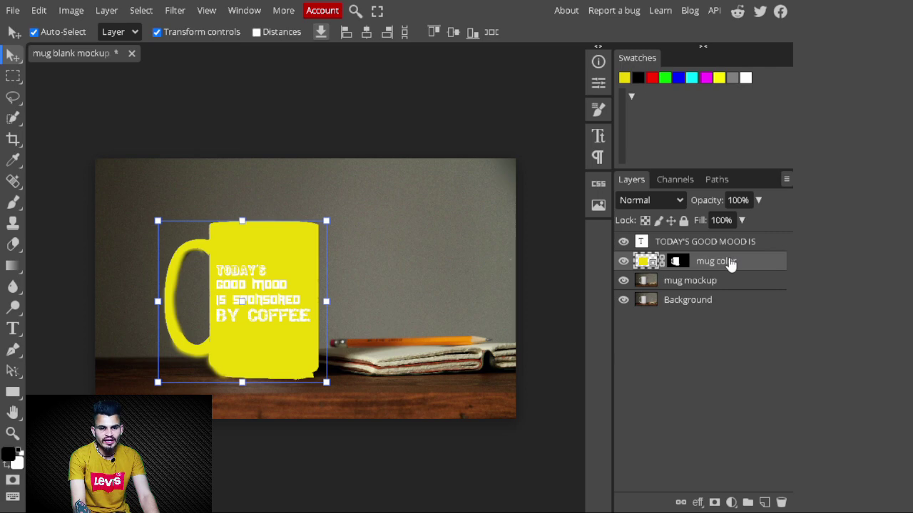
{"action": "left_click", "coordinate": [673, 200]}
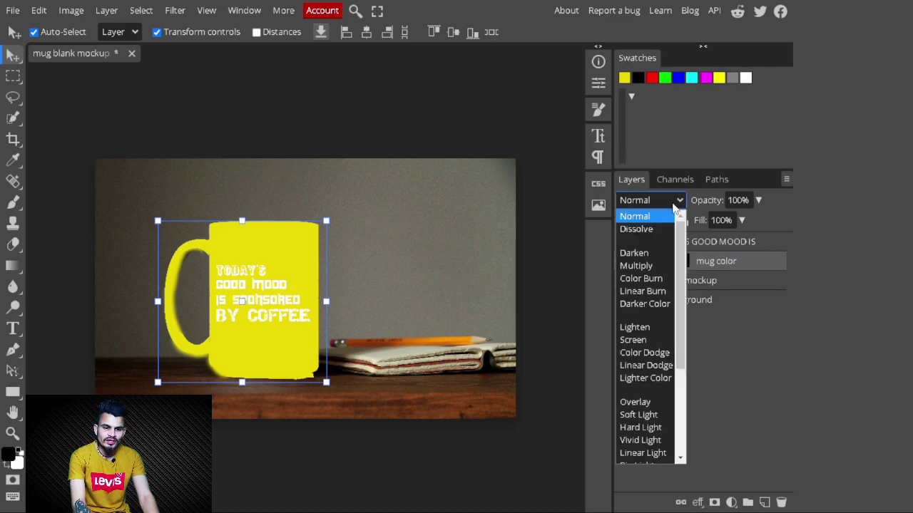
{"action": "left_click", "coordinate": [636, 265]}
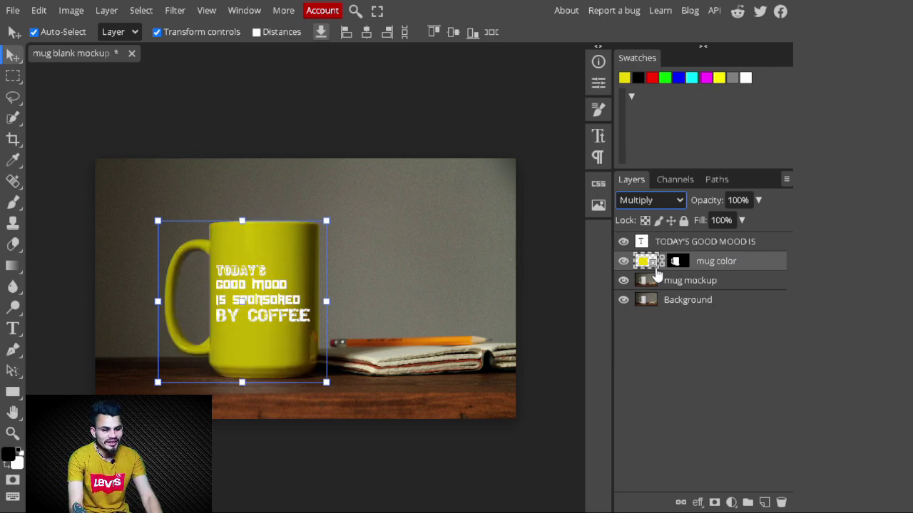
- Edit the slogan text to indent the "TODAY'S" line slightly with leading spaces
{"action": "left_click", "coordinate": [709, 246]}
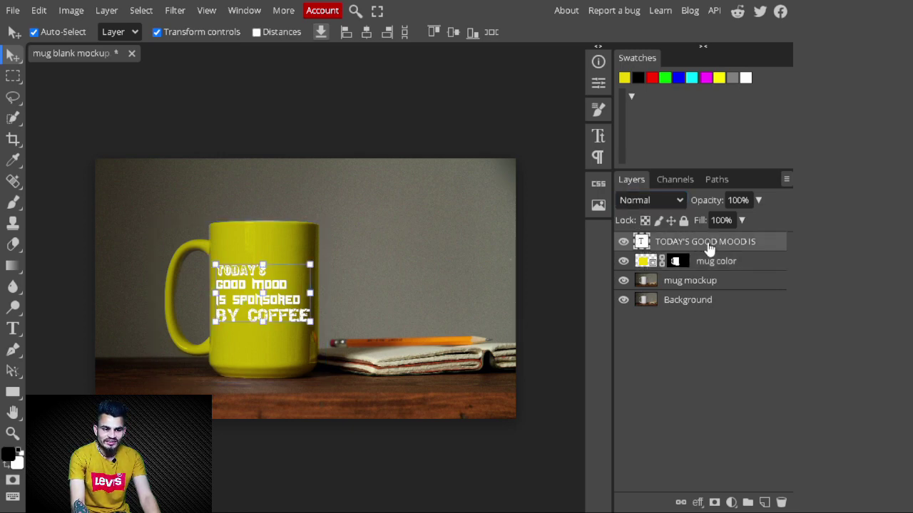
{"action": "key", "text": "ctrl+plus"}
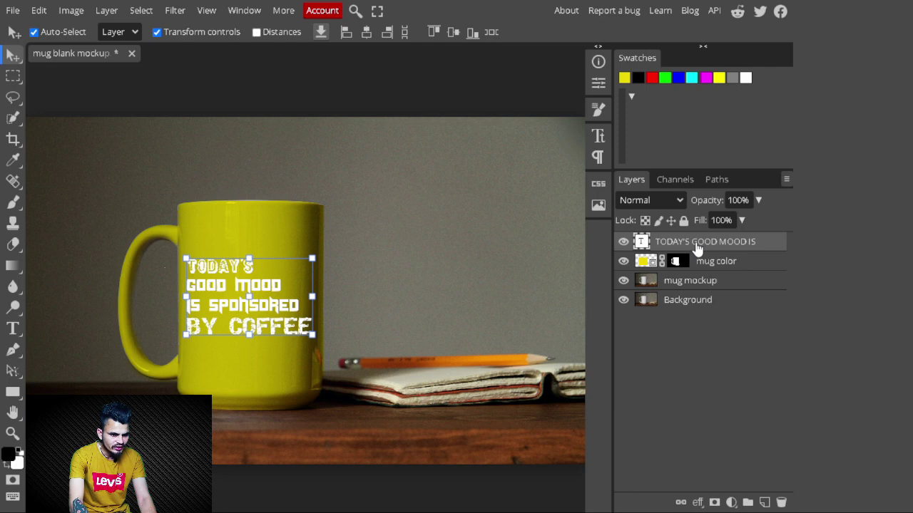
{"action": "key", "text": "t"}
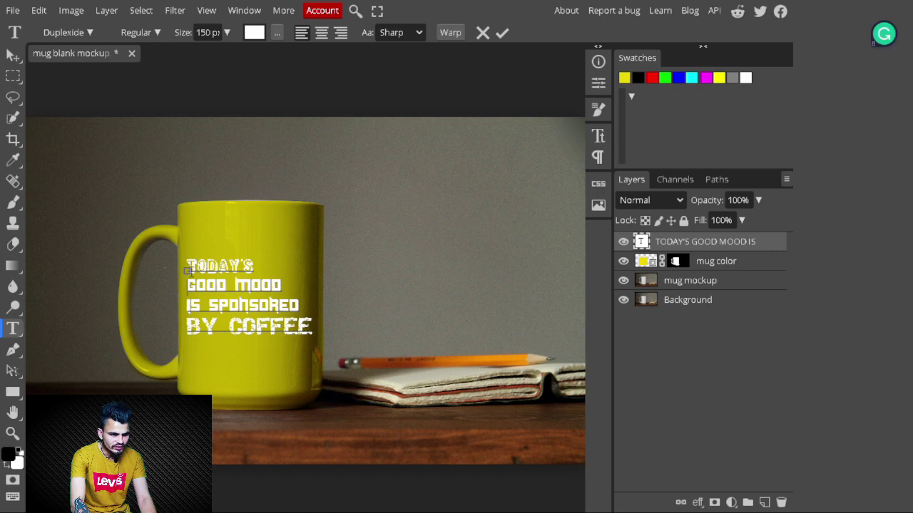
{"action": "key", "text": "Down"}
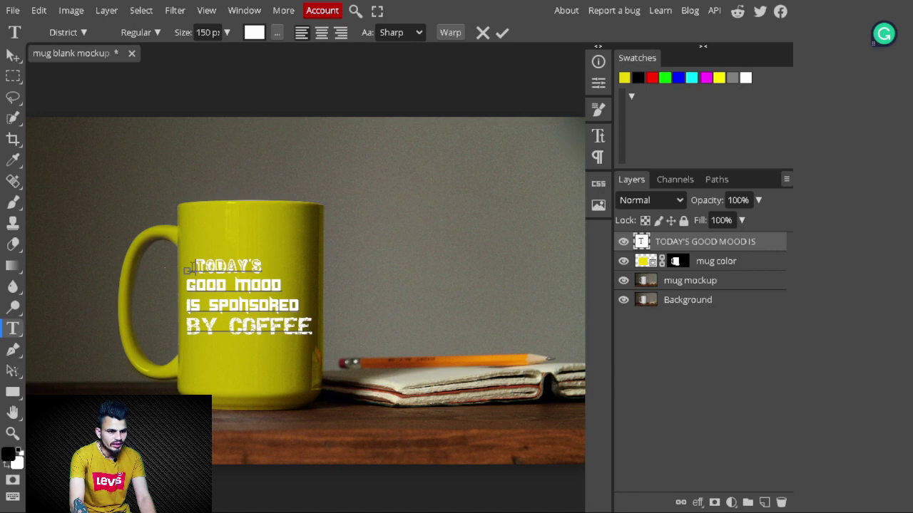
{"action": "key", "text": "Down"}
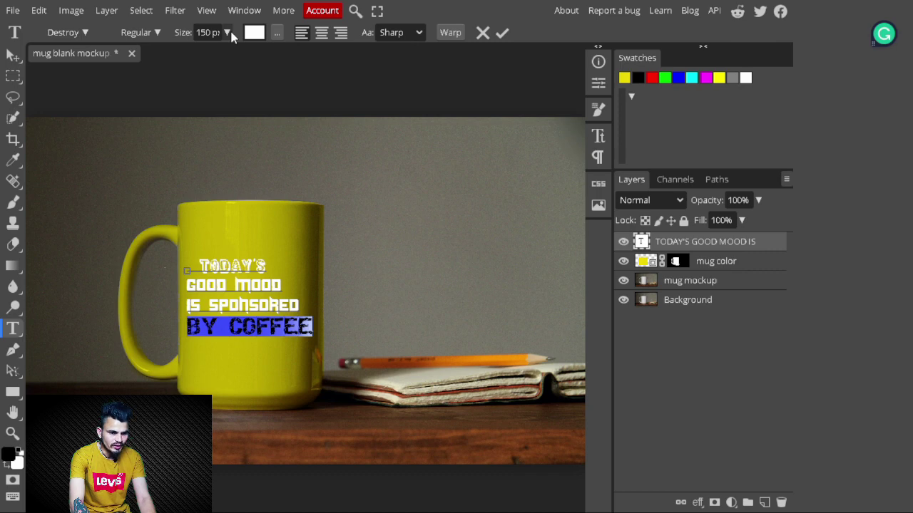
- Reduce the "BY COFFEE" line of the slogan to 111 px and indent it slightly with leading spaces
{"action": "left_click_drag", "start_coordinate": [230, 33], "coordinate": [225, 52]}
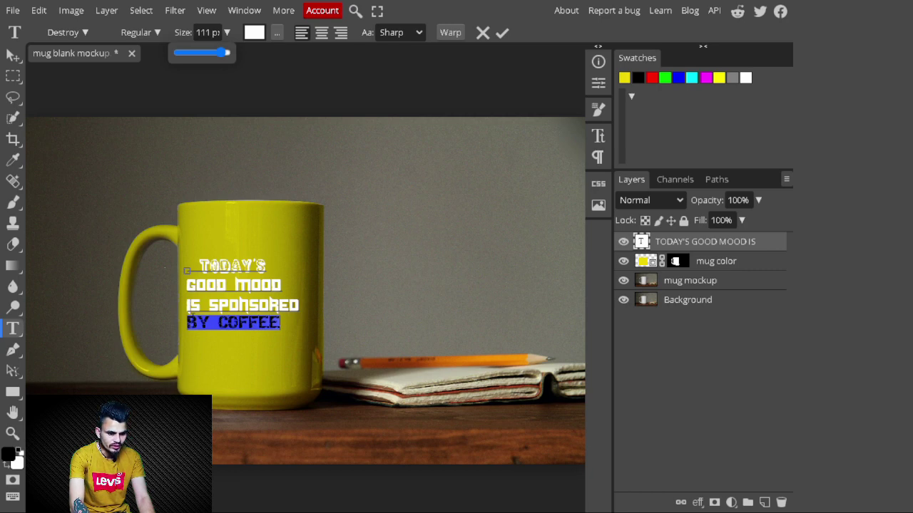
{"action": "left_click", "coordinate": [730, 265]}
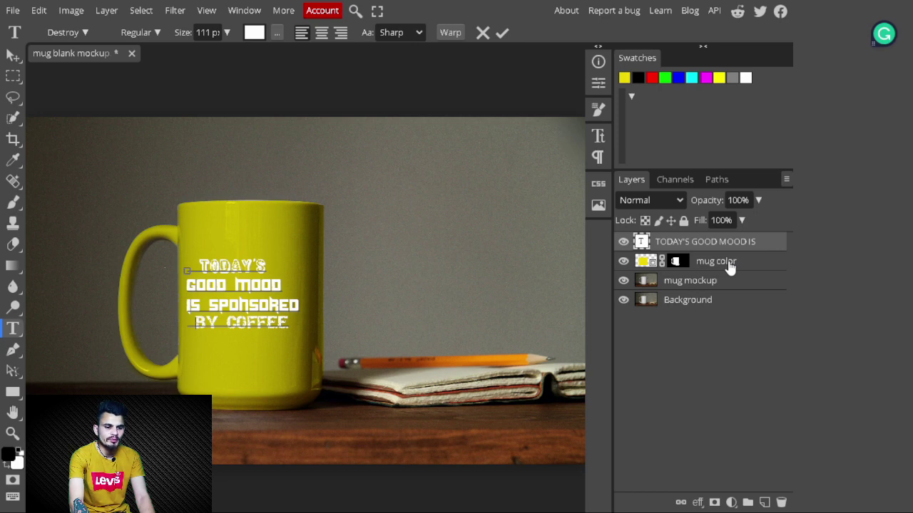
- Move the slogan slightly down and right on the mug's body and clip it to the "mug color" layer
{"action": "left_click", "coordinate": [12, 55]}
{"action": "left_click_drag", "start_coordinate": [272, 304], "coordinate": [281, 314]}
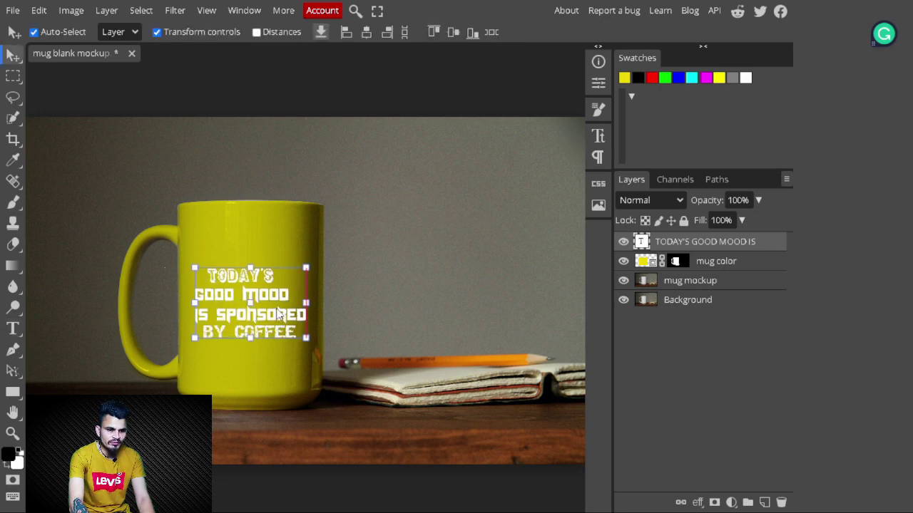
{"action": "left_click_drag", "start_coordinate": [280, 313], "coordinate": [280, 314]}
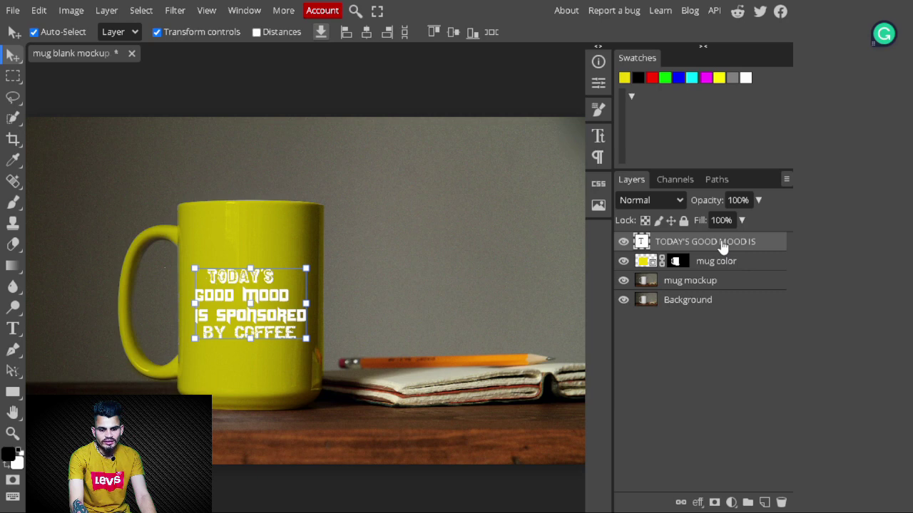
{"action": "right_click", "coordinate": [722, 243]}
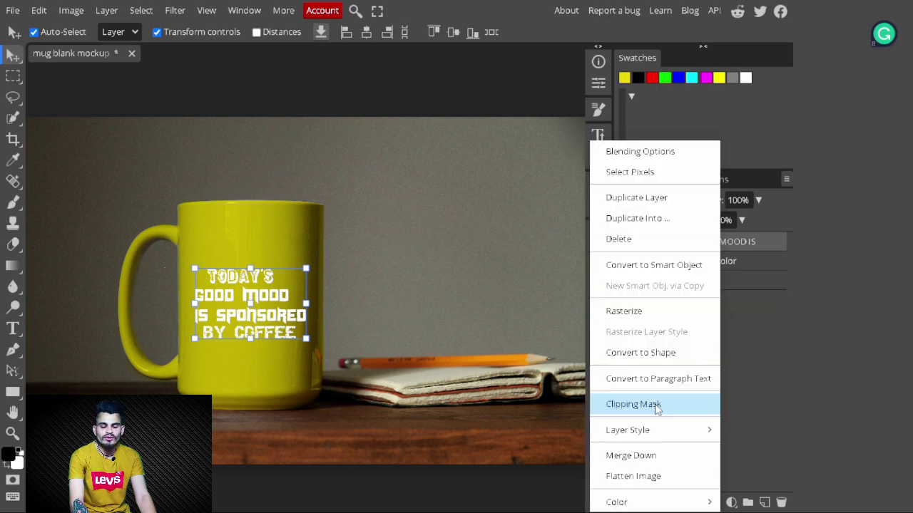
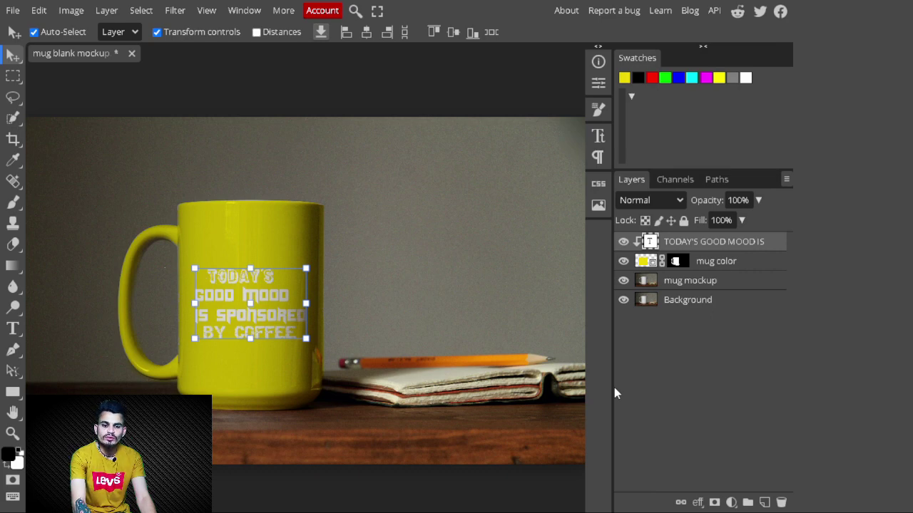
- Add a Curves adjustment layer above the slogan and raise the curve's midpoint to brighten the image
{"action": "left_click", "coordinate": [731, 503]}
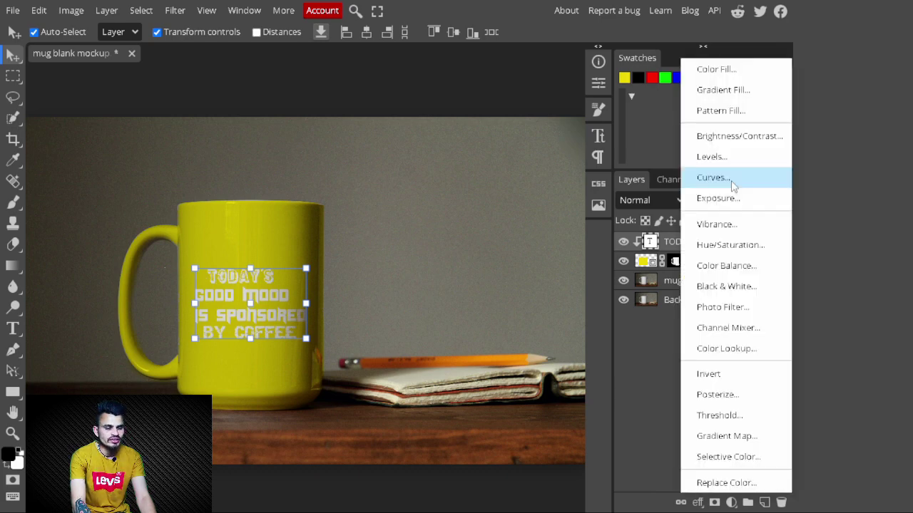
{"action": "left_click", "coordinate": [731, 180]}
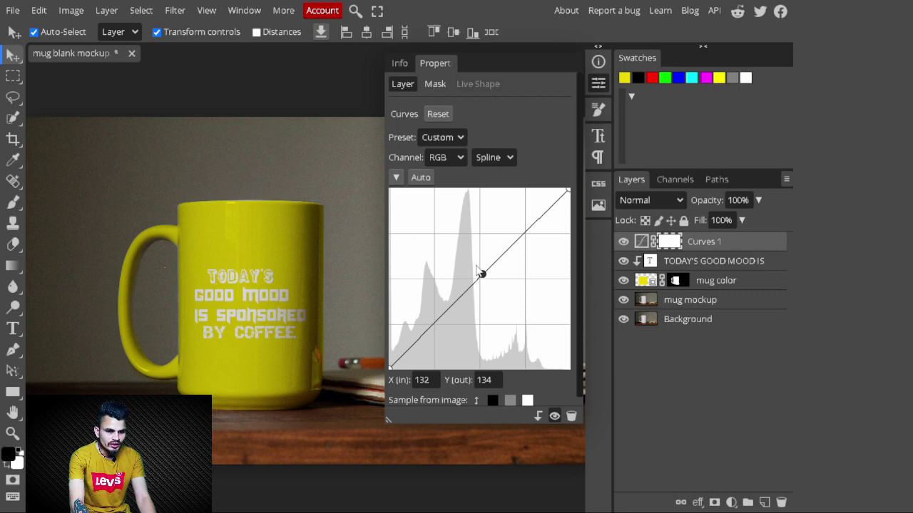
{"action": "left_click_drag", "start_coordinate": [481, 273], "coordinate": [471, 254]}
{"action": "left_click", "coordinate": [599, 84]}
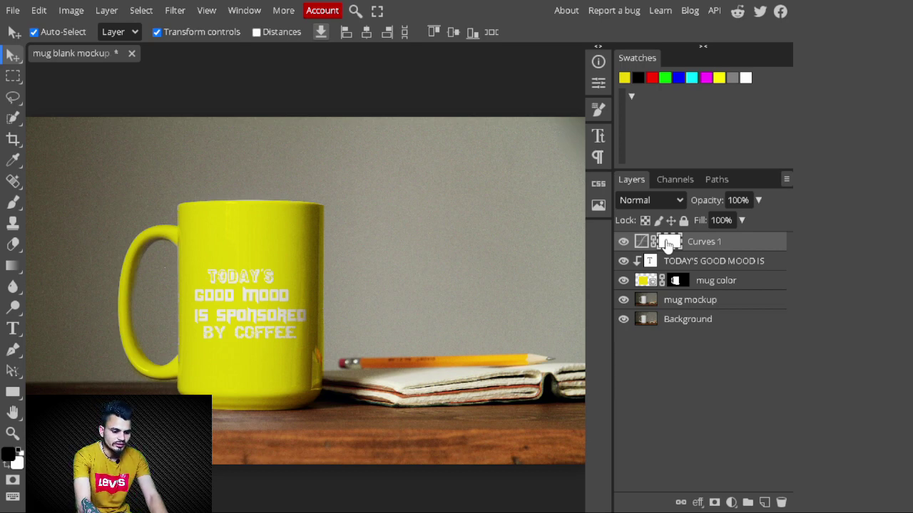
- Invert the brightening Curves layer's mask to black and rename the layer "light"
{"action": "key", "text": "ctrl+i"}
{"action": "double_click", "coordinate": [705, 242]}
{"action": "type", "text": "light"}
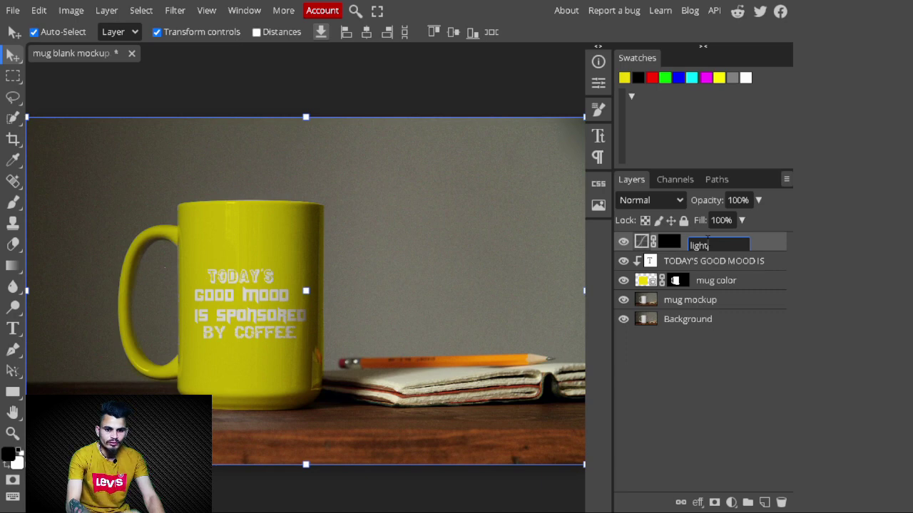
{"action": "key", "text": "Return"}
- Paint white on the "light" layer's mask over the mug's body with a soft round brush of 3100 px
{"action": "key", "text": "b"}
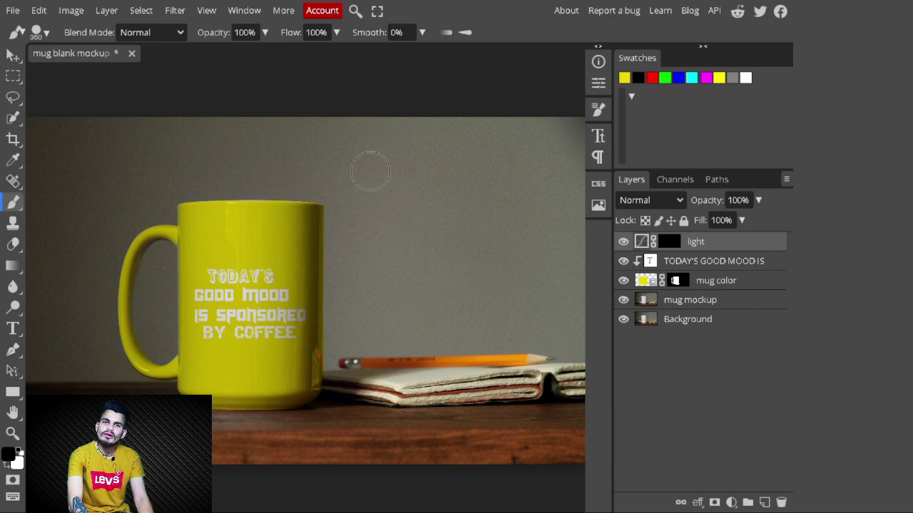
{"action": "left_click", "coordinate": [40, 32]}
{"action": "left_click", "coordinate": [47, 142]}
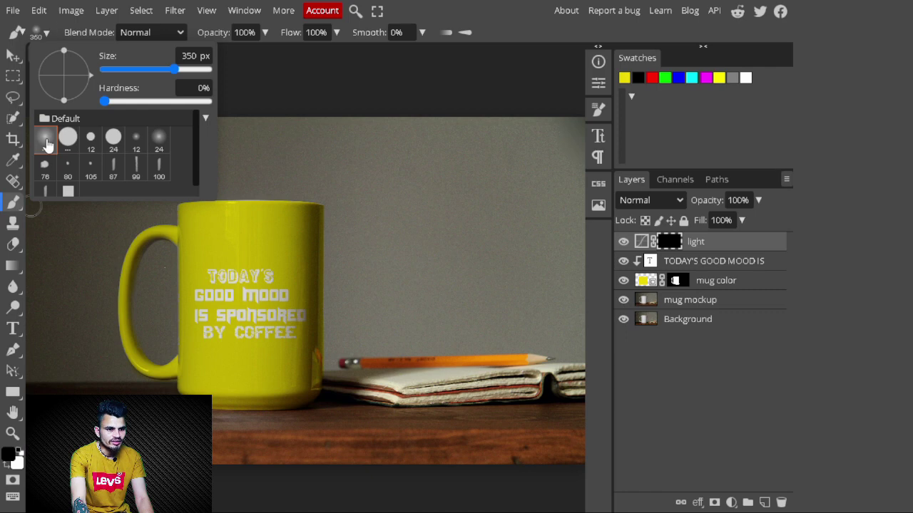
{"action": "double_click", "coordinate": [46, 142]}
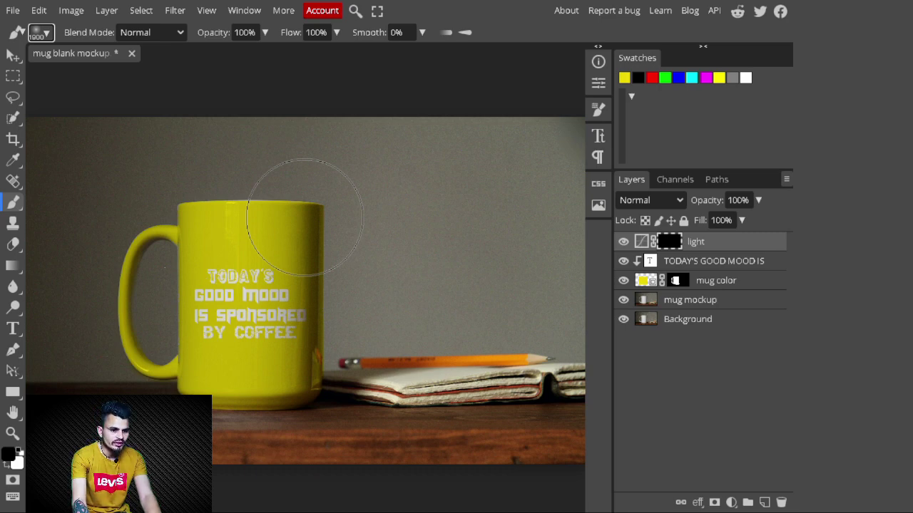
{"action": "key", "text": "x"}
{"action": "key", "text": "bracketright"}
{"action": "key", "text": "bracketright"}
{"action": "key", "text": "bracketright"}
{"action": "left_click", "coordinate": [244, 295]}
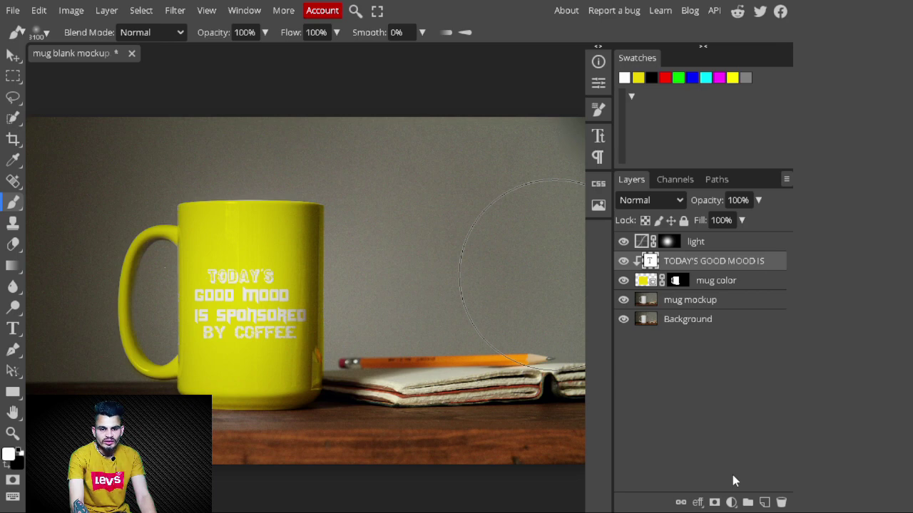
- Add a Curves adjustment above the slogan layer, lower its midpoint from input 131 to output 111, and clip it to the layers below
{"action": "left_click", "coordinate": [730, 502]}
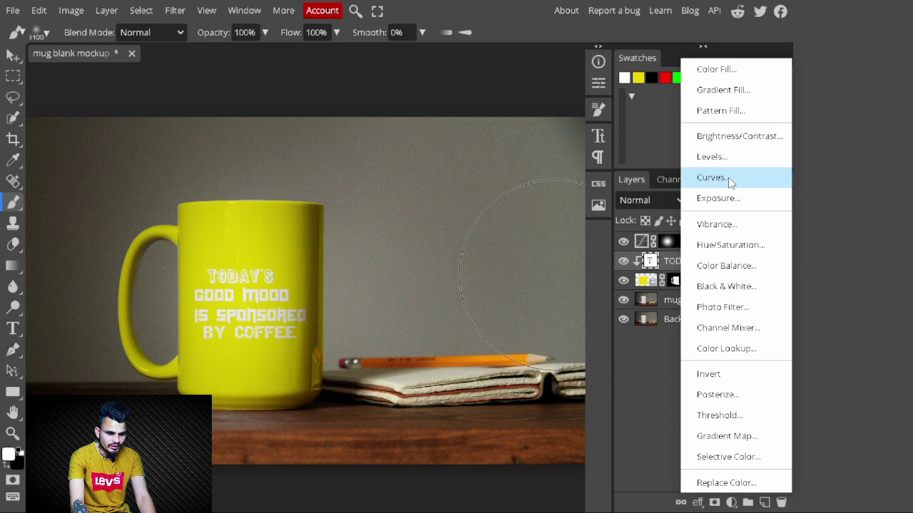
{"action": "left_click", "coordinate": [730, 183]}
{"action": "left_click", "coordinate": [538, 417]}
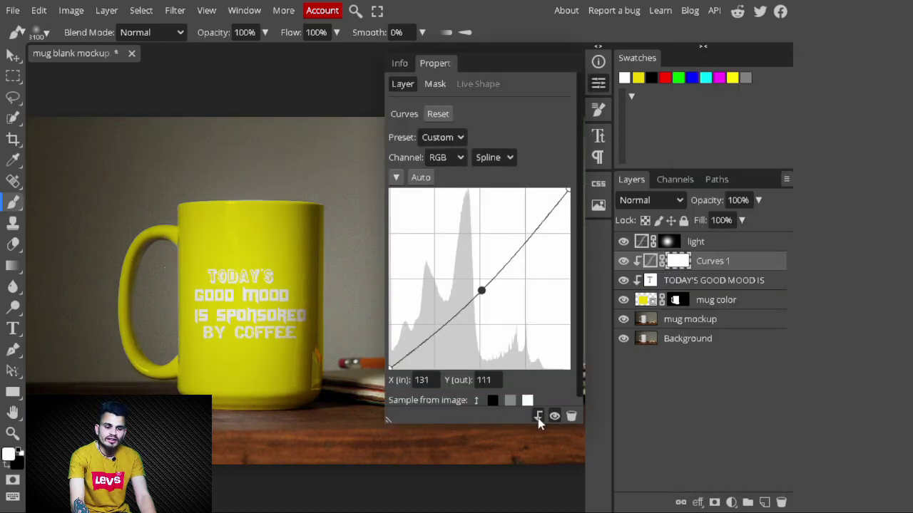
{"action": "left_click", "coordinate": [538, 416]}
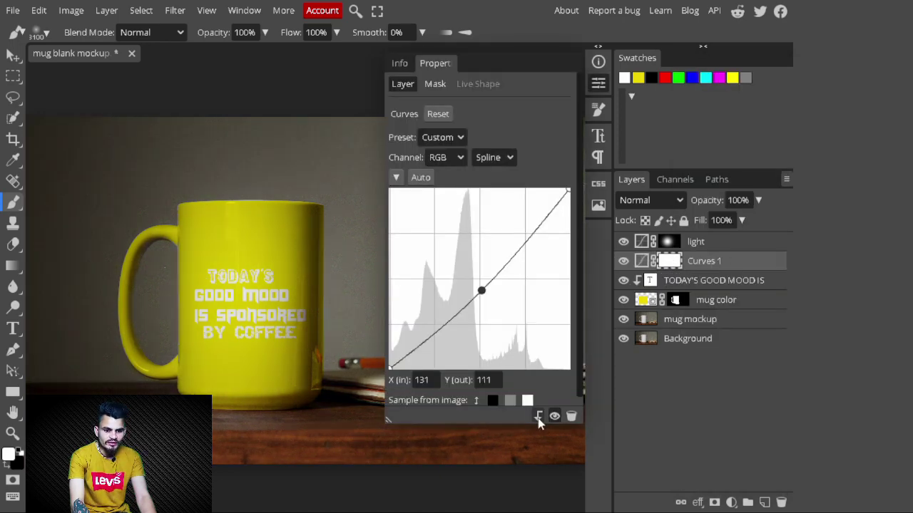
{"action": "left_click", "coordinate": [538, 417]}
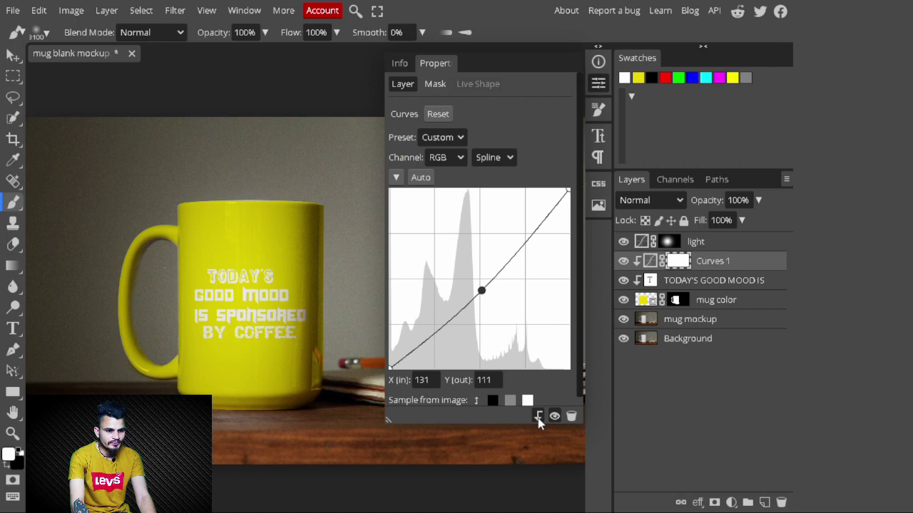
{"action": "left_click", "coordinate": [538, 417]}
{"action": "left_click", "coordinate": [538, 417]}
- Invert the darkening Curves layer's mask and paint white on both sides of the mug with a 1300 px soft brush
{"action": "left_click", "coordinate": [671, 263]}
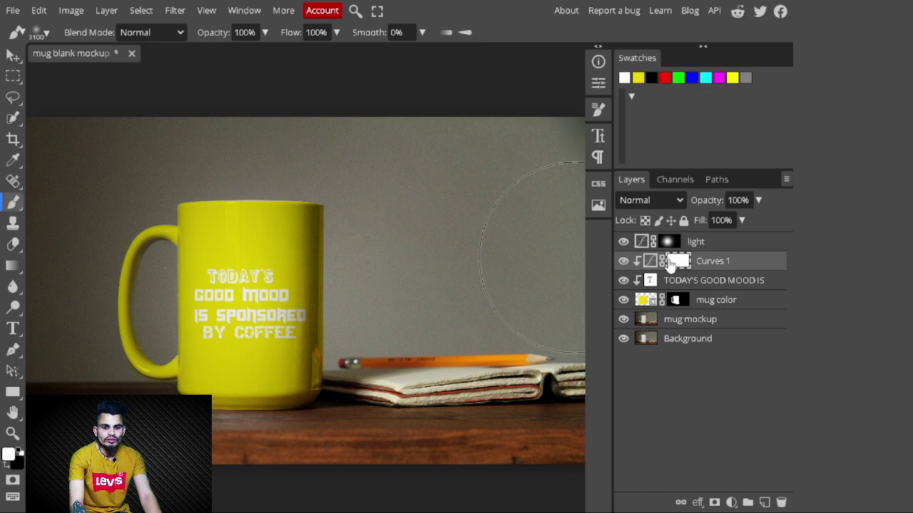
{"action": "key", "text": "ctrl+i"}
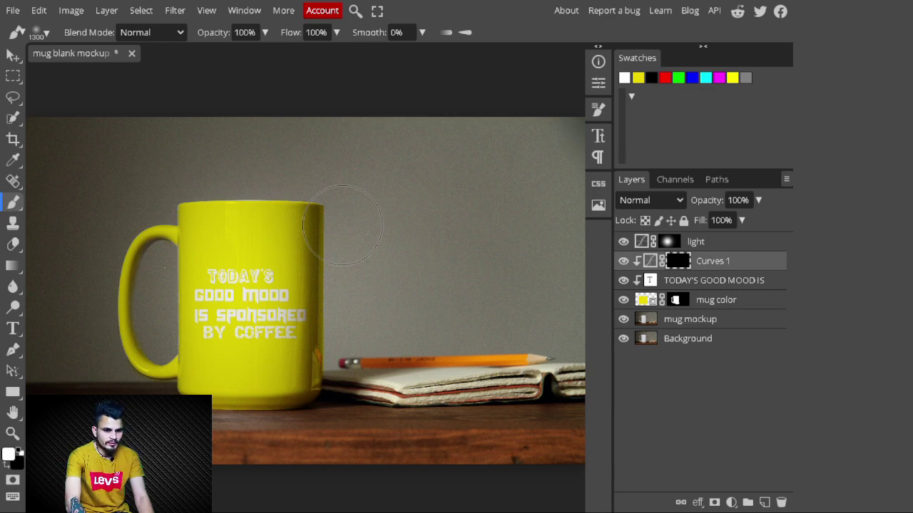
{"action": "key", "text": "alt+bracketleft"}
{"action": "key", "text": "alt+bracketleft"}
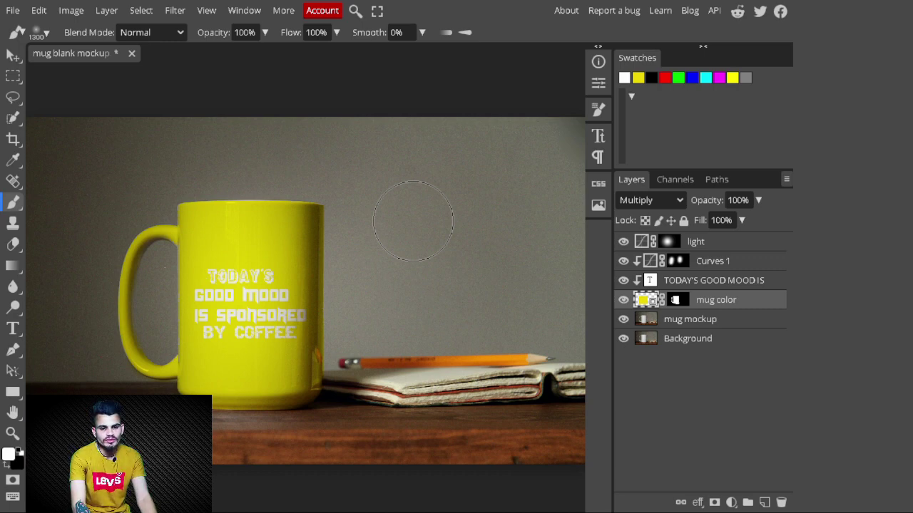
- Add a blue (#0042ff) Color Fill layer inside the "mug color" smart object, and save it back to the mug mockup
{"action": "double_click", "coordinate": [652, 301]}
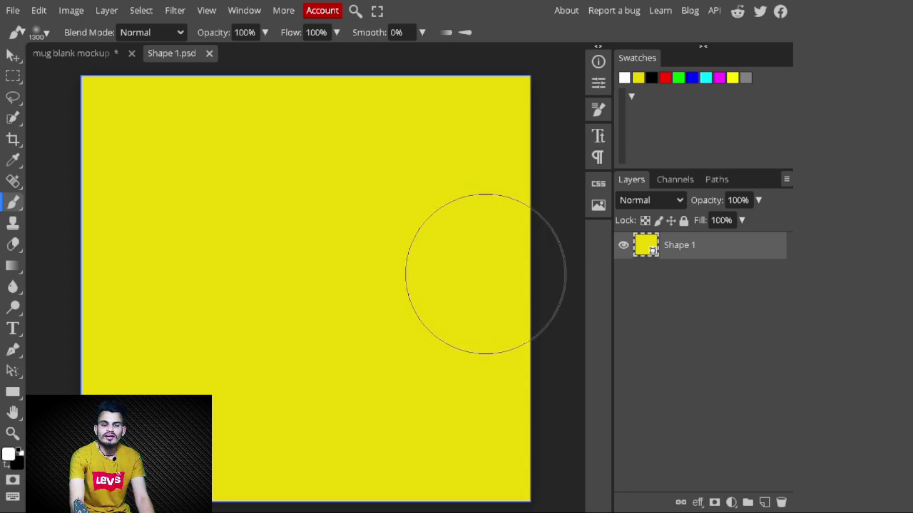
{"action": "left_click", "coordinate": [742, 77]}
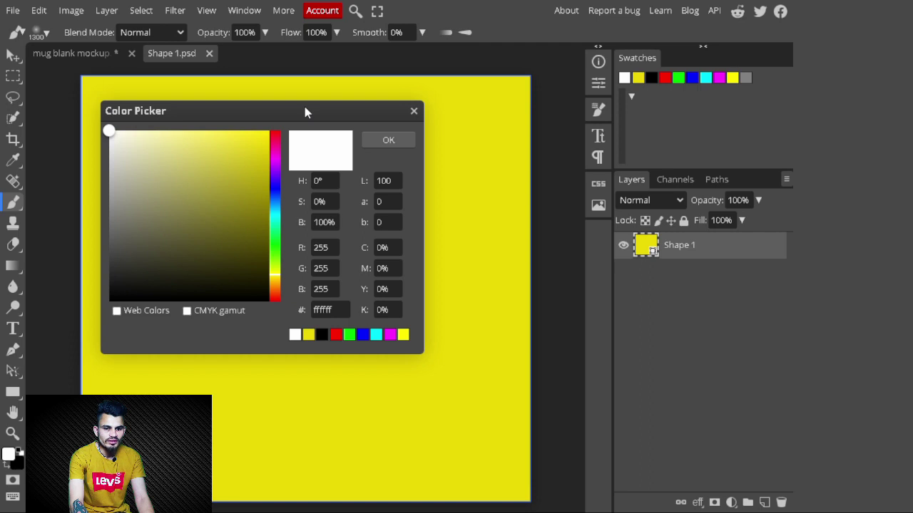
{"action": "left_click_drag", "start_coordinate": [305, 106], "coordinate": [599, 153]}
{"action": "left_click", "coordinate": [569, 242]}
{"action": "left_click", "coordinate": [569, 240]}
{"action": "left_click", "coordinate": [569, 241]}
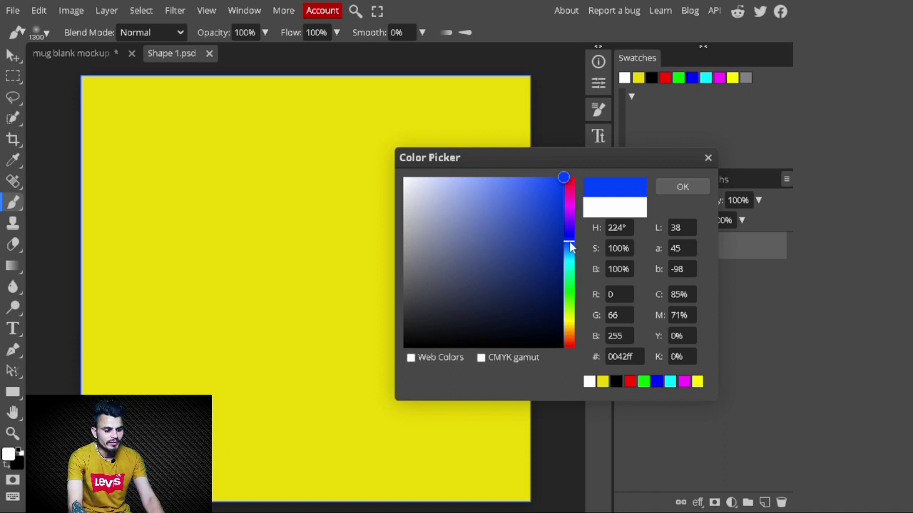
{"action": "key", "text": "Return"}
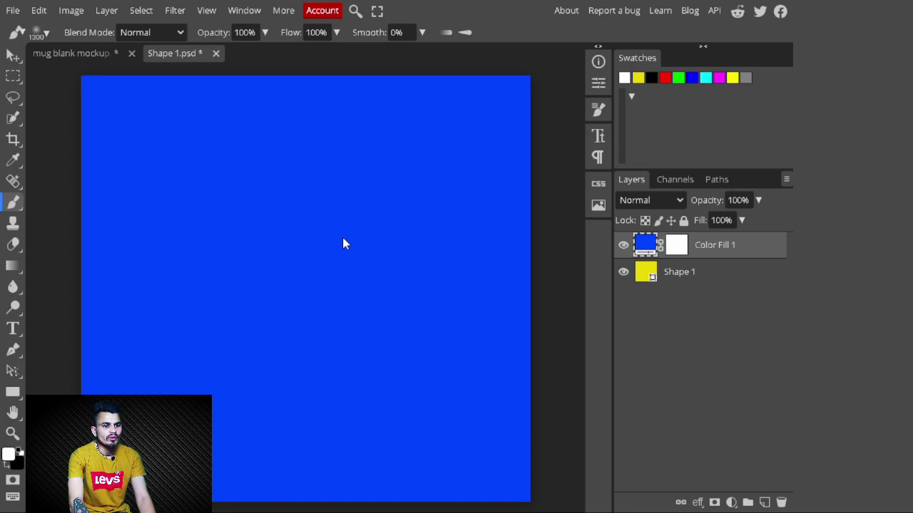
{"action": "key", "text": "ctrl+s"}
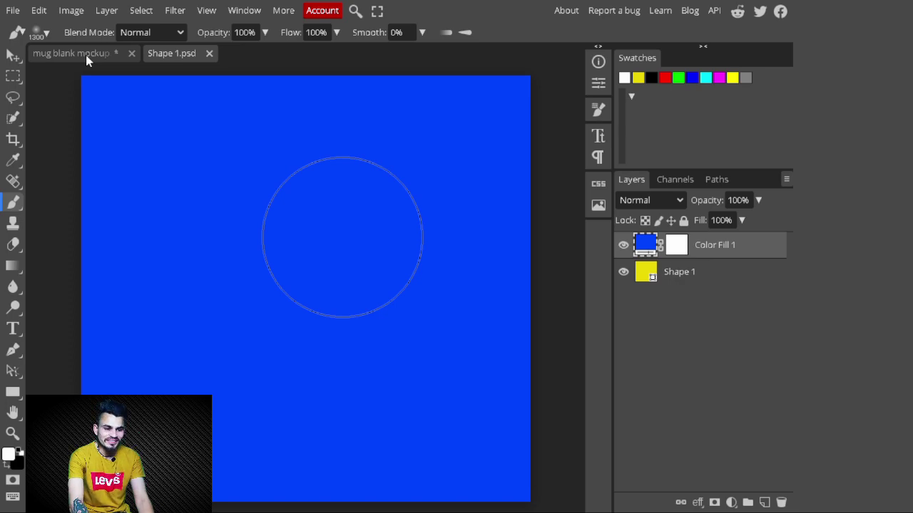
{"action": "left_click", "coordinate": [86, 55]}
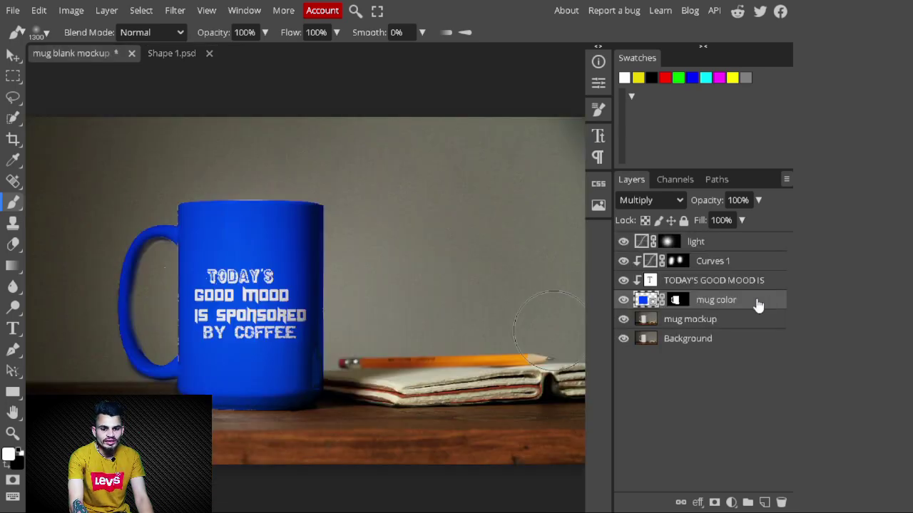
- Set the "mug color" layer's Blend If background range to 0/55 for the shadows and 200/255 for the highlights
{"action": "double_click", "coordinate": [758, 302]}
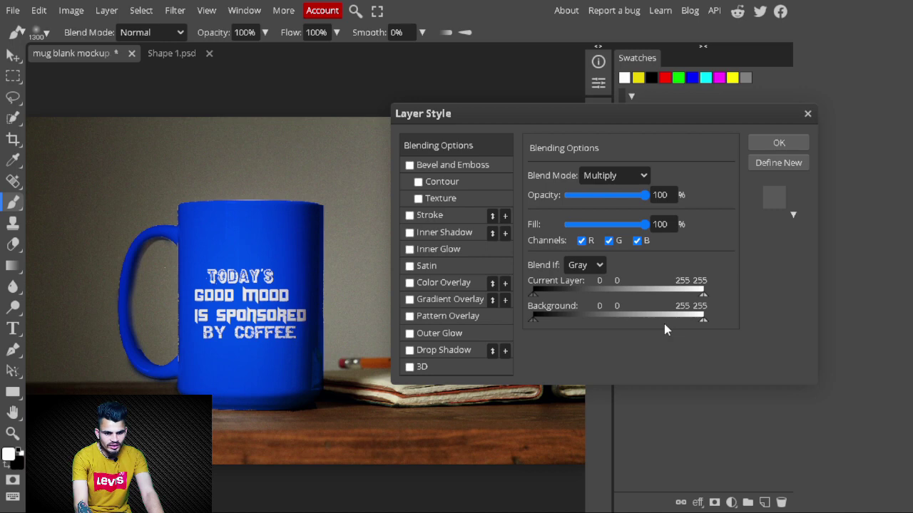
{"action": "left_click_drag", "start_coordinate": [533, 319], "coordinate": [579, 321]}
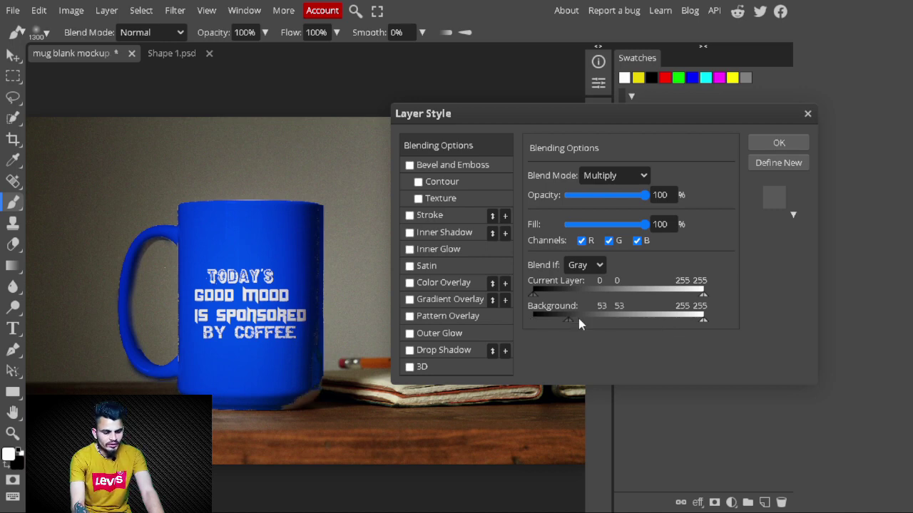
{"action": "left_click_drag", "start_coordinate": [578, 318], "coordinate": [583, 320]}
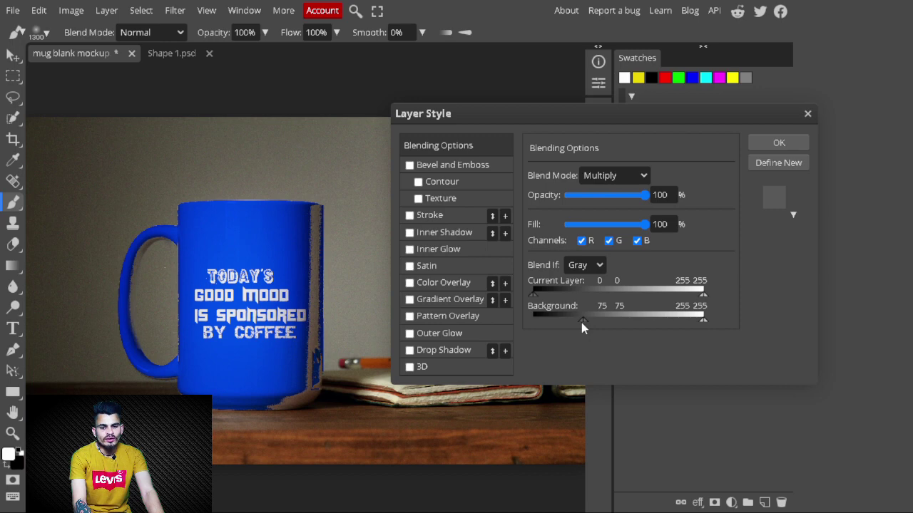
{"action": "left_click_drag", "start_coordinate": [581, 323], "coordinate": [532, 321]}
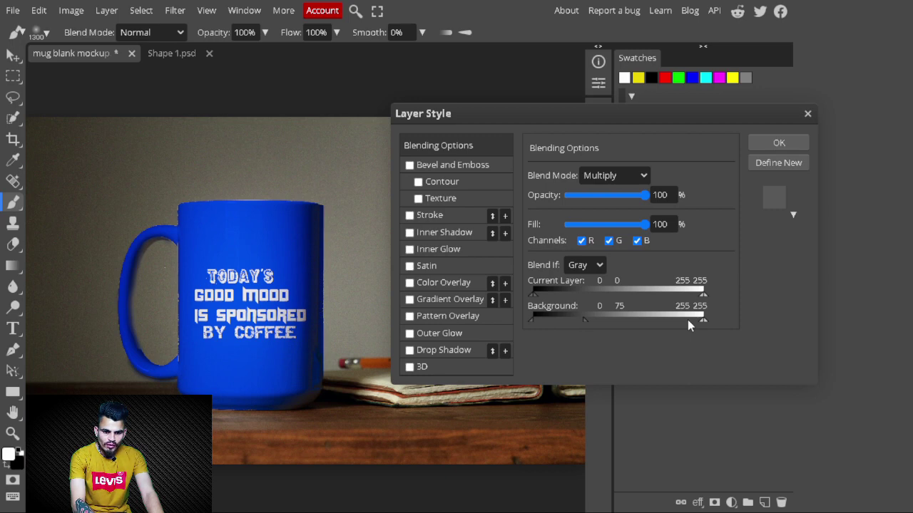
{"action": "left_click_drag", "start_coordinate": [703, 321], "coordinate": [684, 321]}
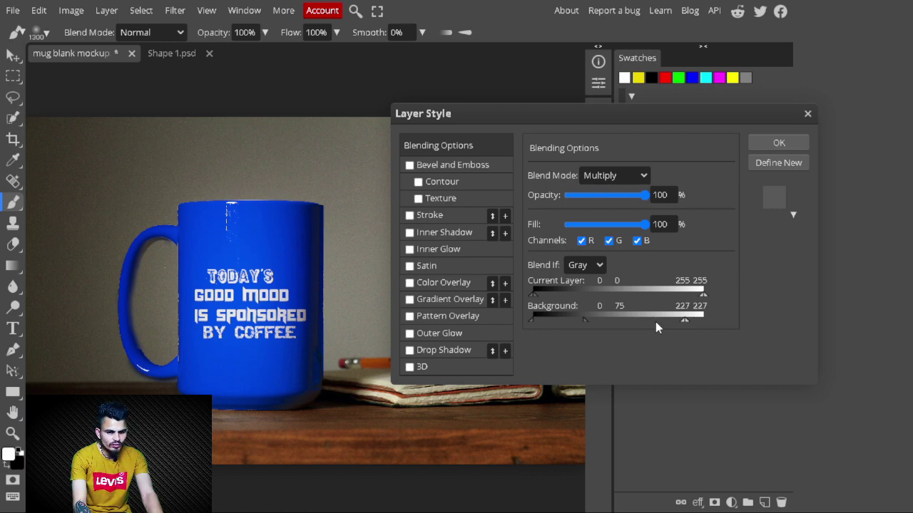
{"action": "left_click_drag", "start_coordinate": [656, 322], "coordinate": [659, 321]}
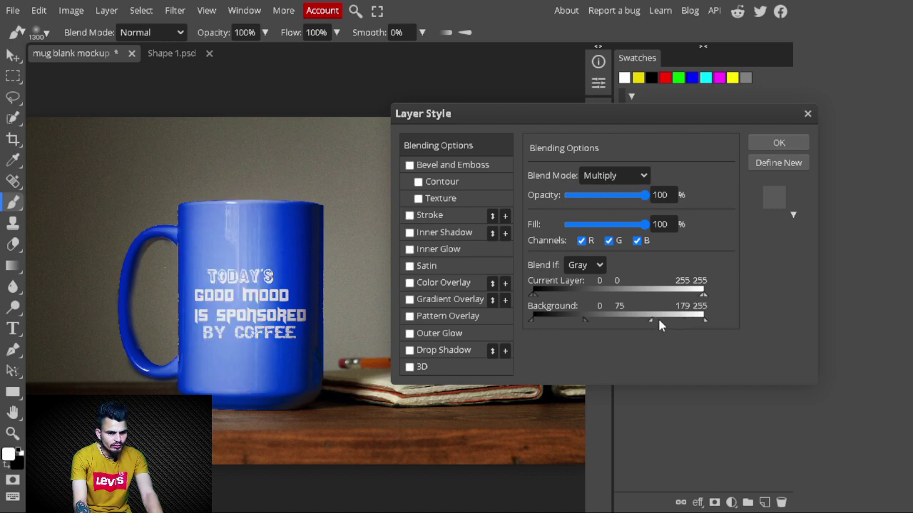
{"action": "left_click_drag", "start_coordinate": [659, 326], "coordinate": [670, 323]}
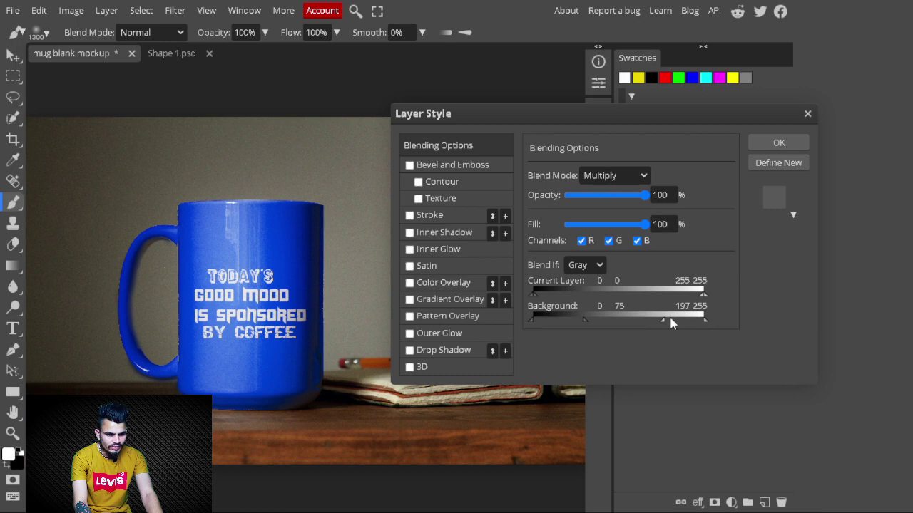
{"action": "left_click_drag", "start_coordinate": [670, 324], "coordinate": [669, 324]}
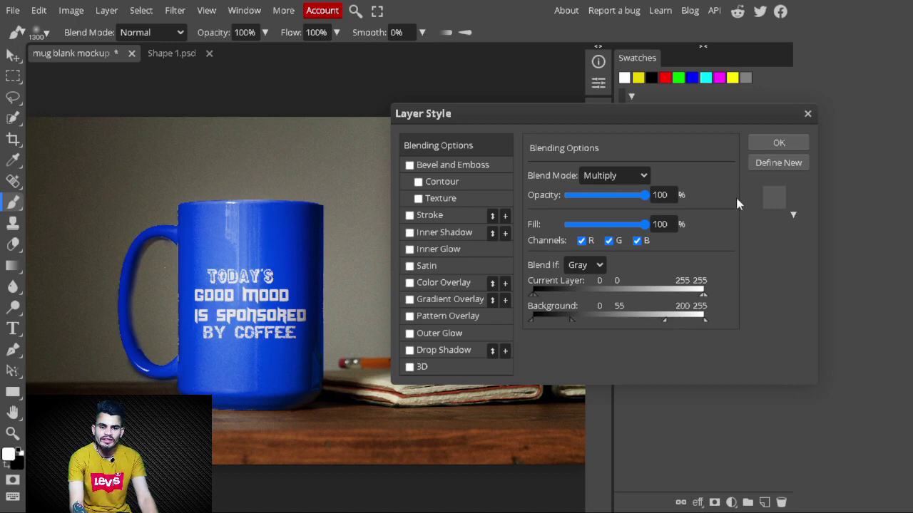
{"action": "left_click", "coordinate": [780, 142]}
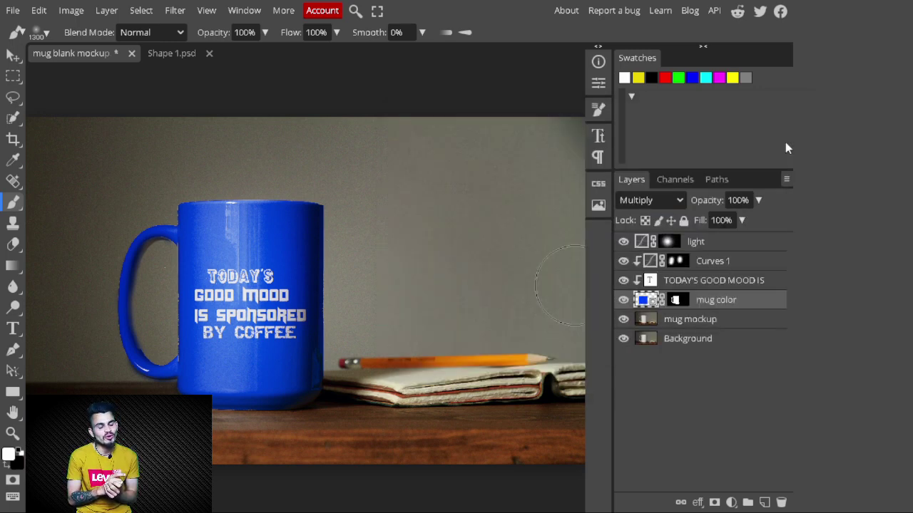